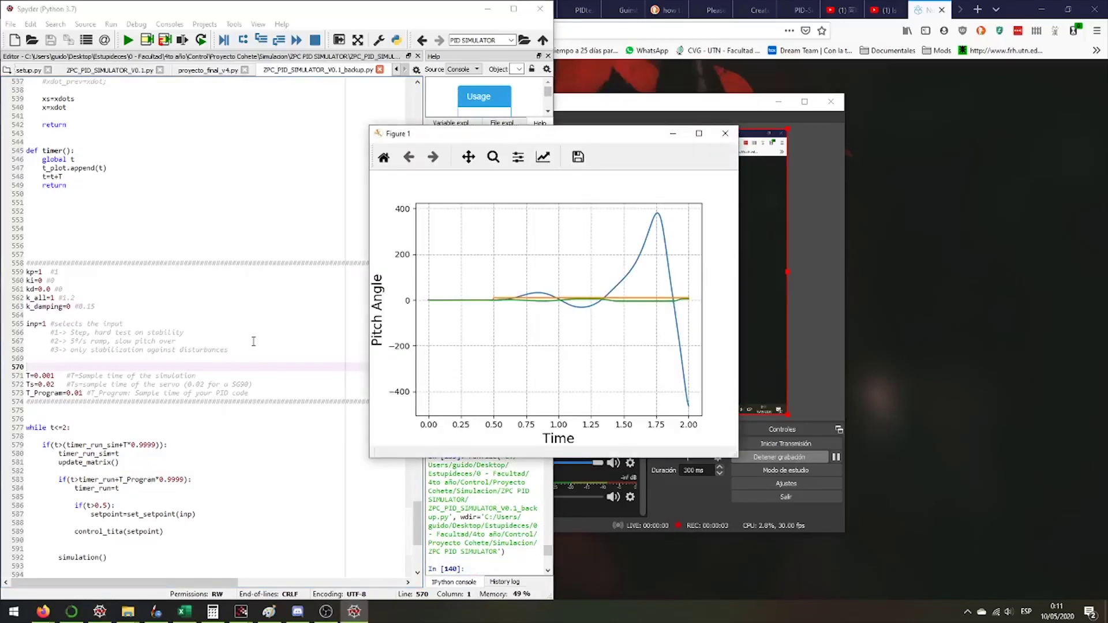
Change k_damping to 0.15 and rerun the simulation to view the pitch-angle response
left_click(725, 133)
left_click(110, 304)
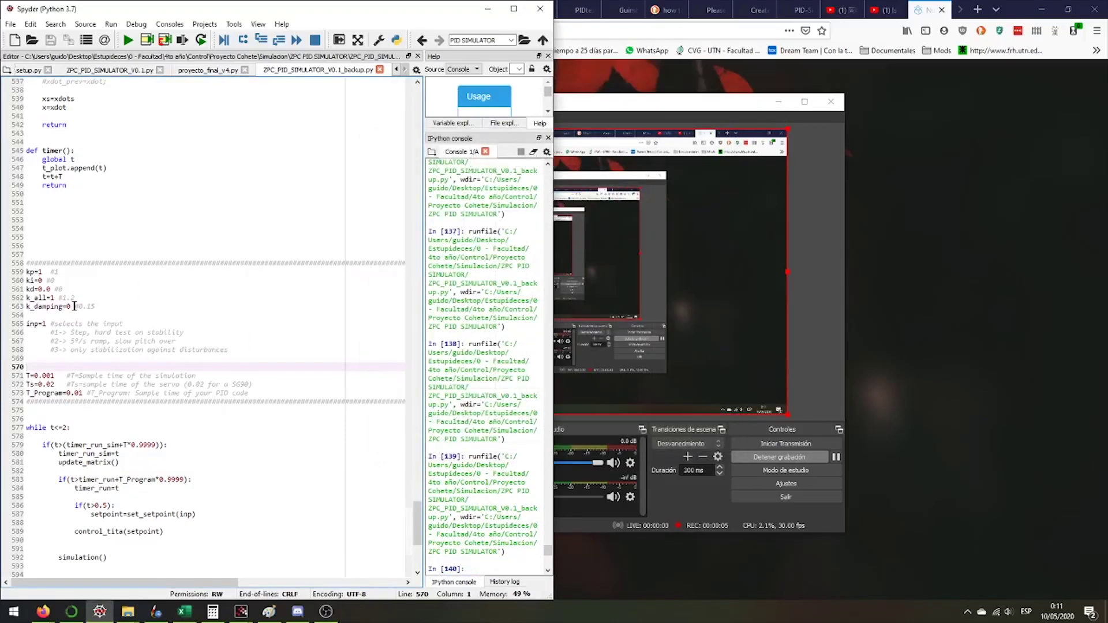
type(".5")
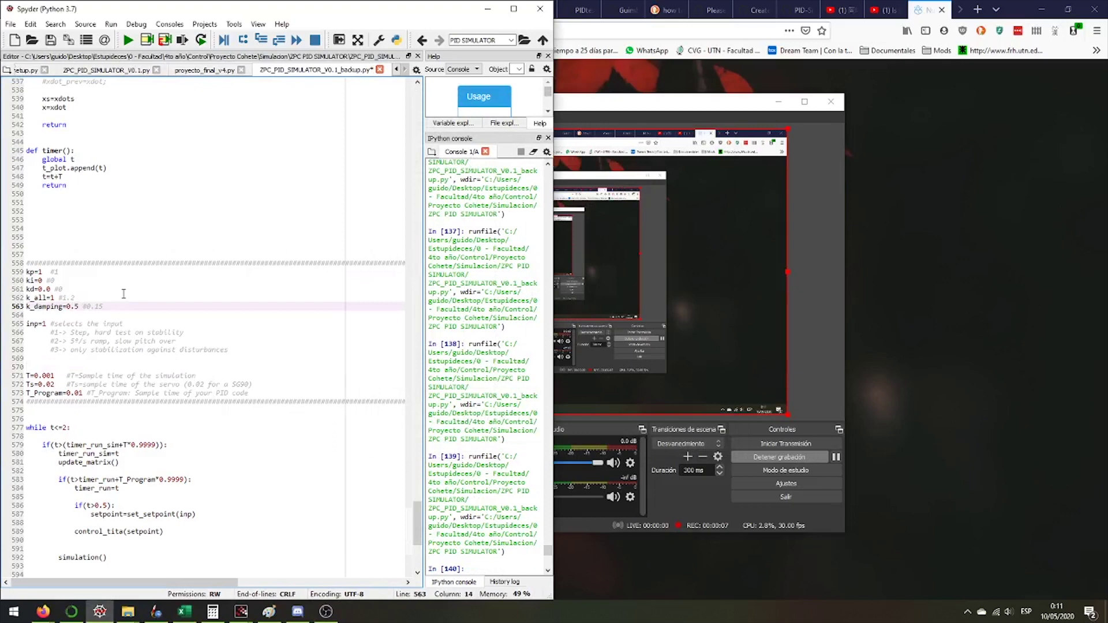
key("F5")
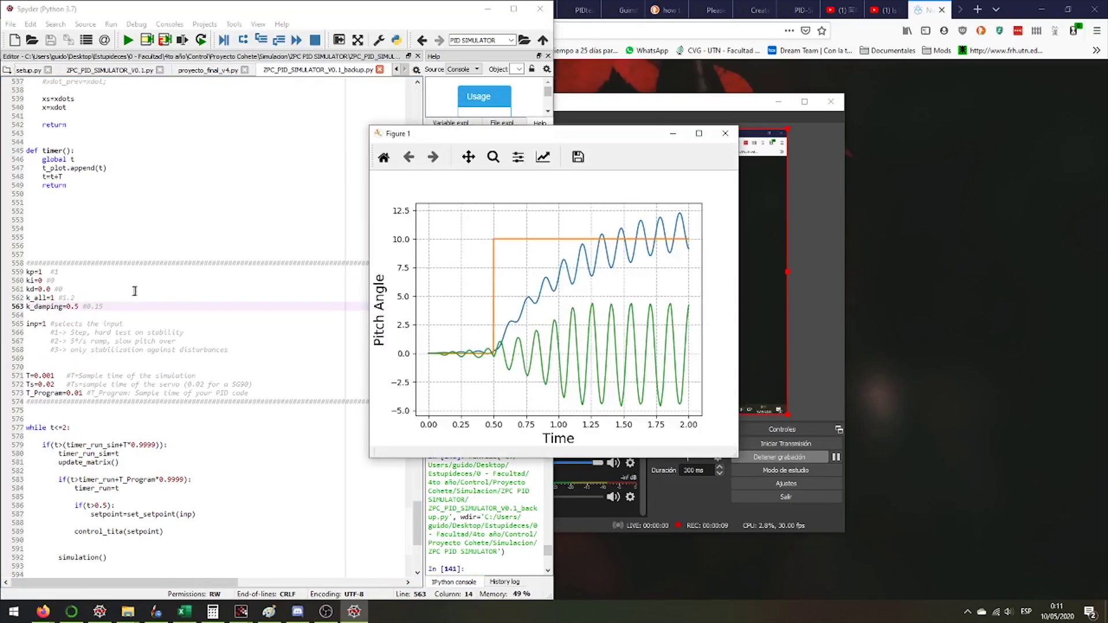
left_click(725, 132)
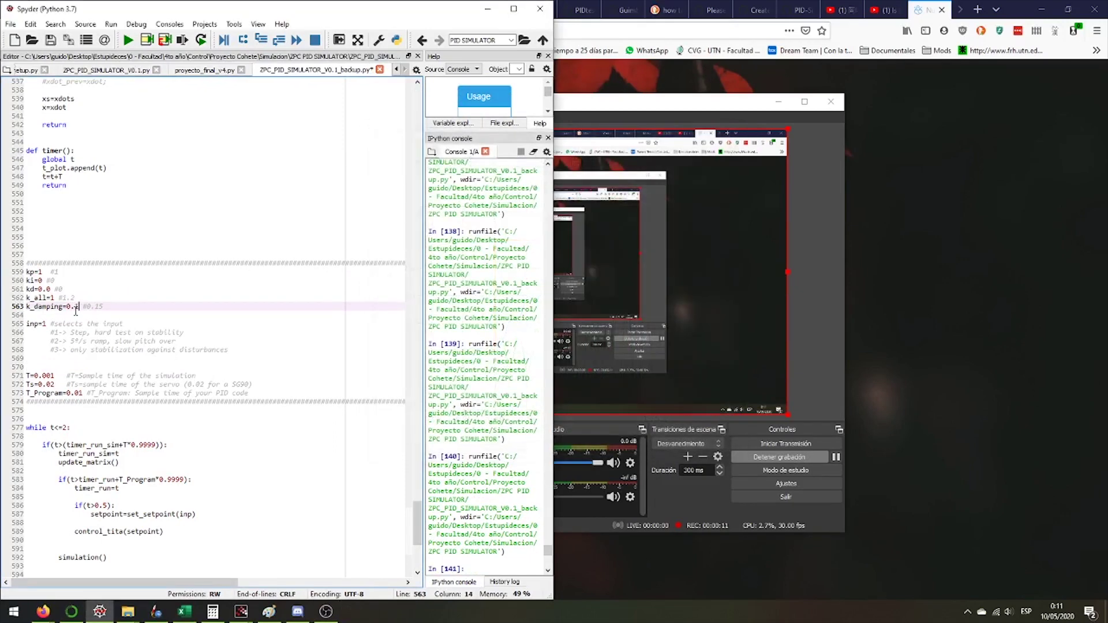
type("5")
key("F5")
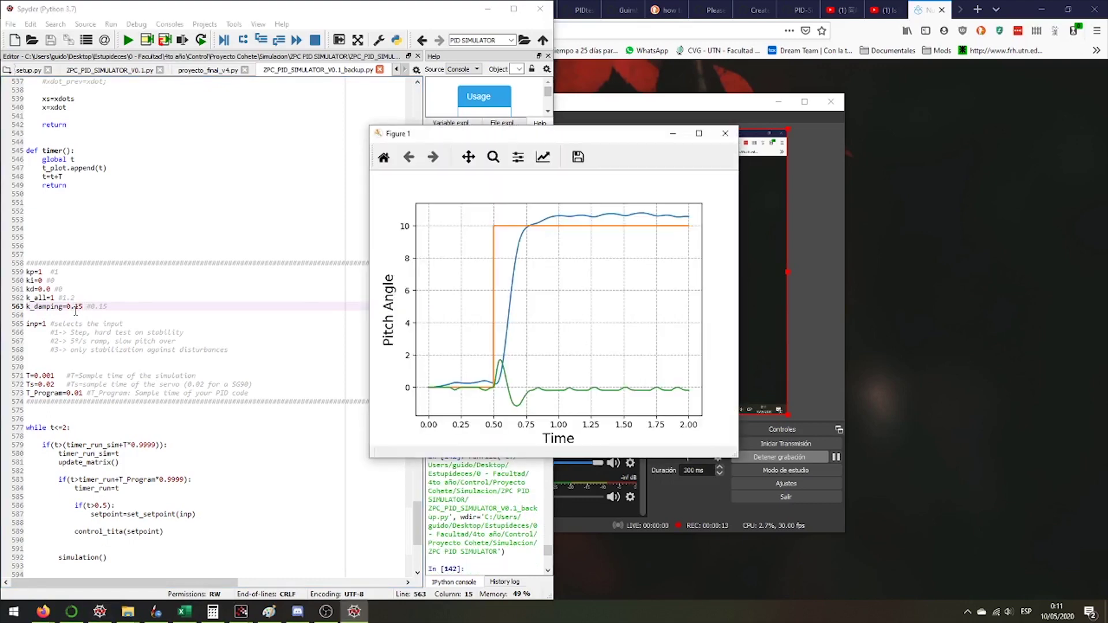
Change k_all to 1.2 and rerun the simulation
left_click(725, 132)
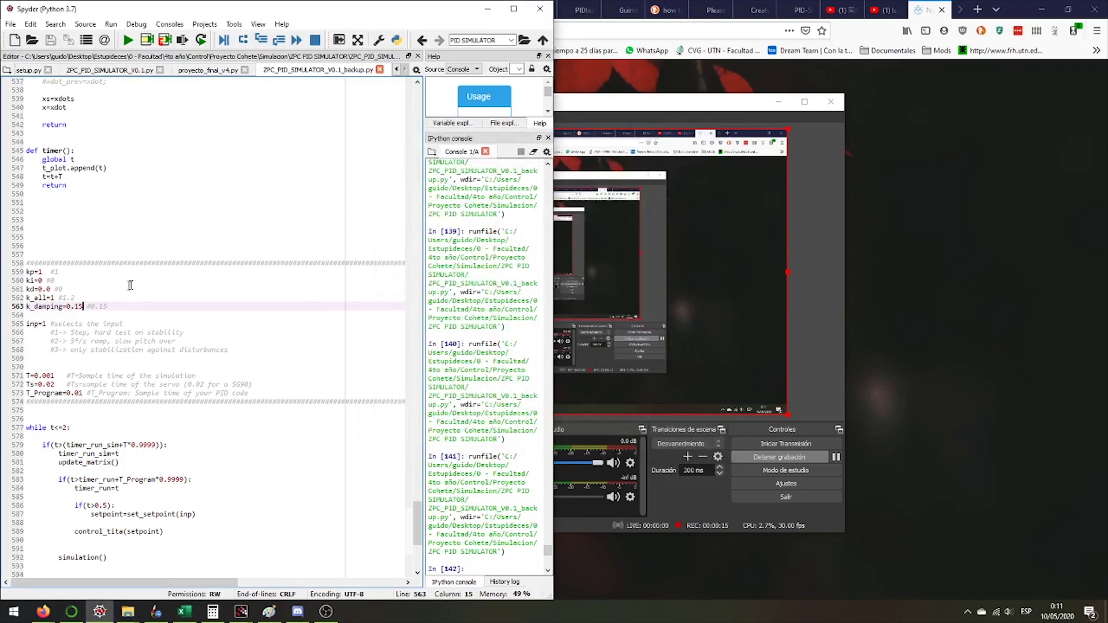
left_click(58, 298)
type(".2")
key("F5")
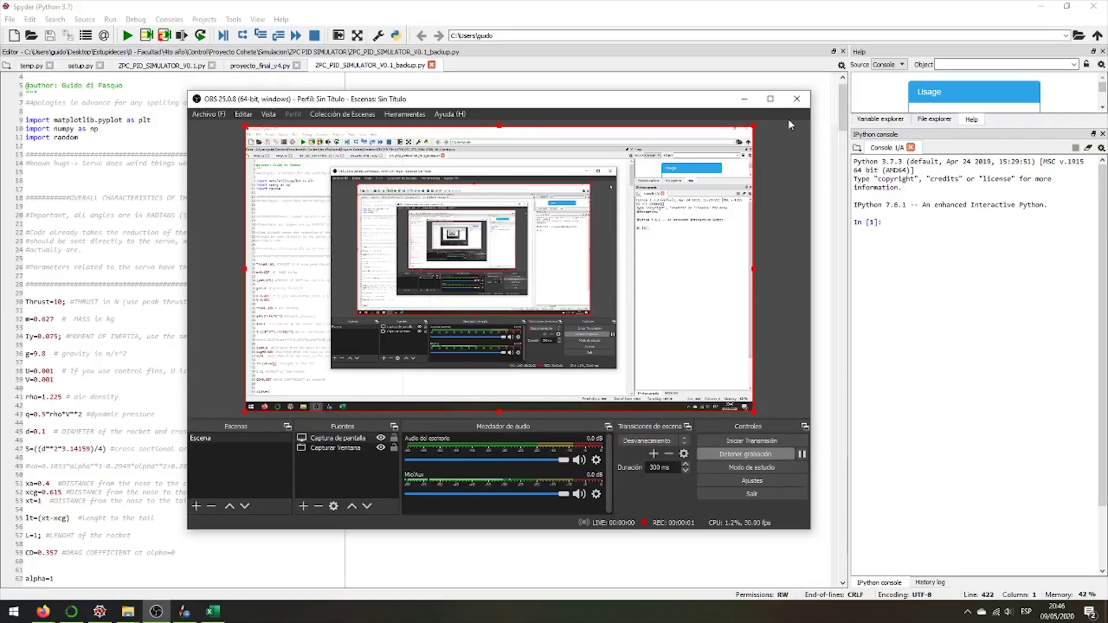
Check the motor data in OpenRocket and set Thrust to 28.8 on line 30
left_click(743, 98)
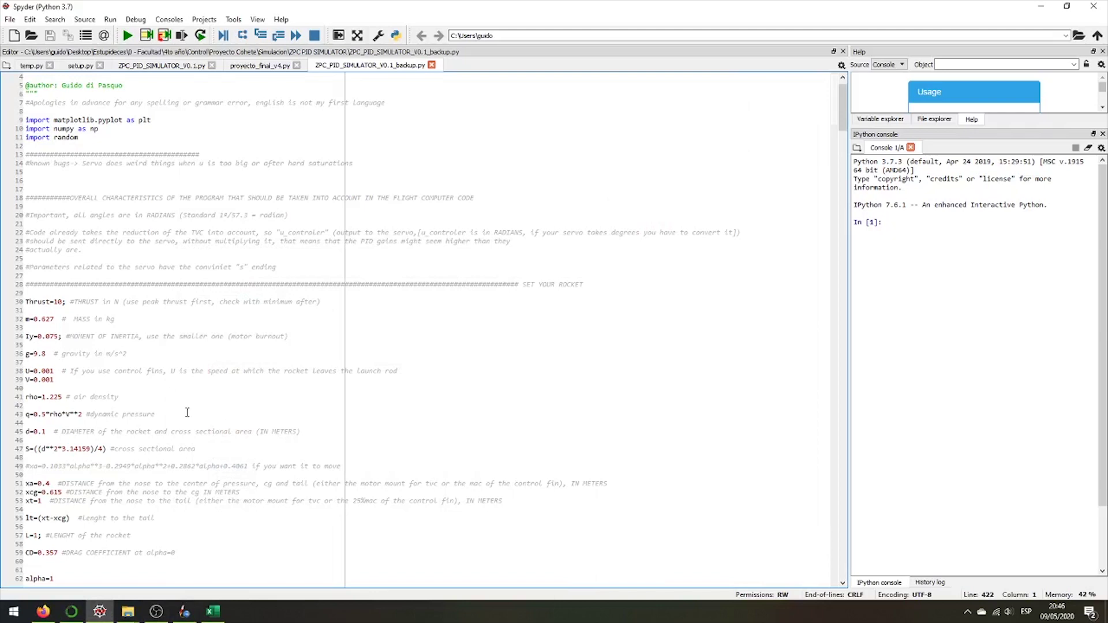
scroll(186, 413, "down", 2)
scroll(113, 329, "up", 3)
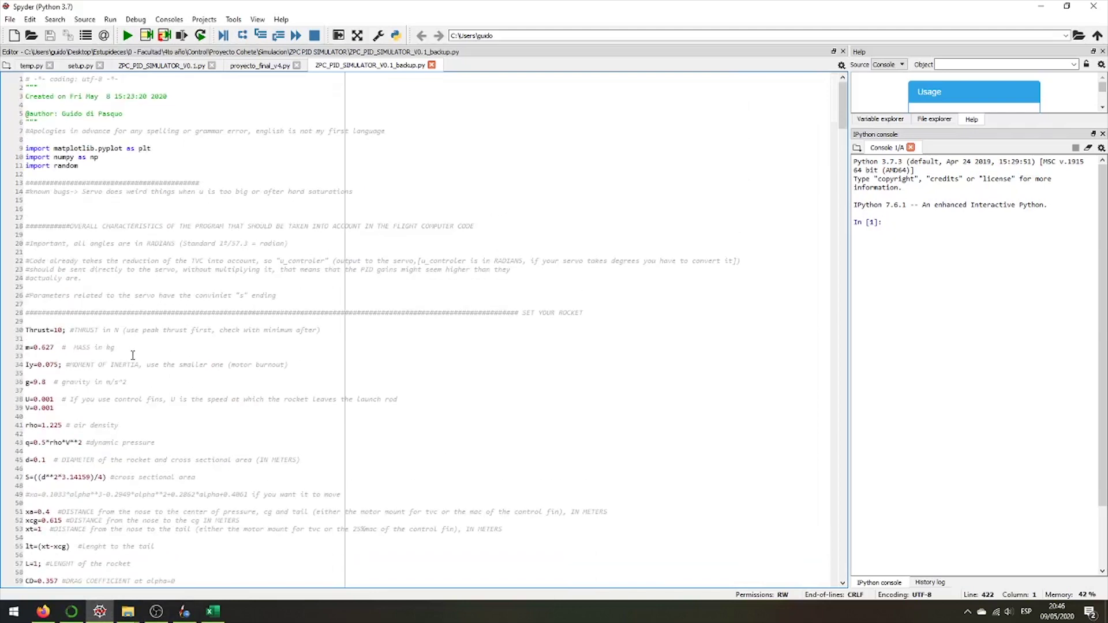
left_click(185, 611)
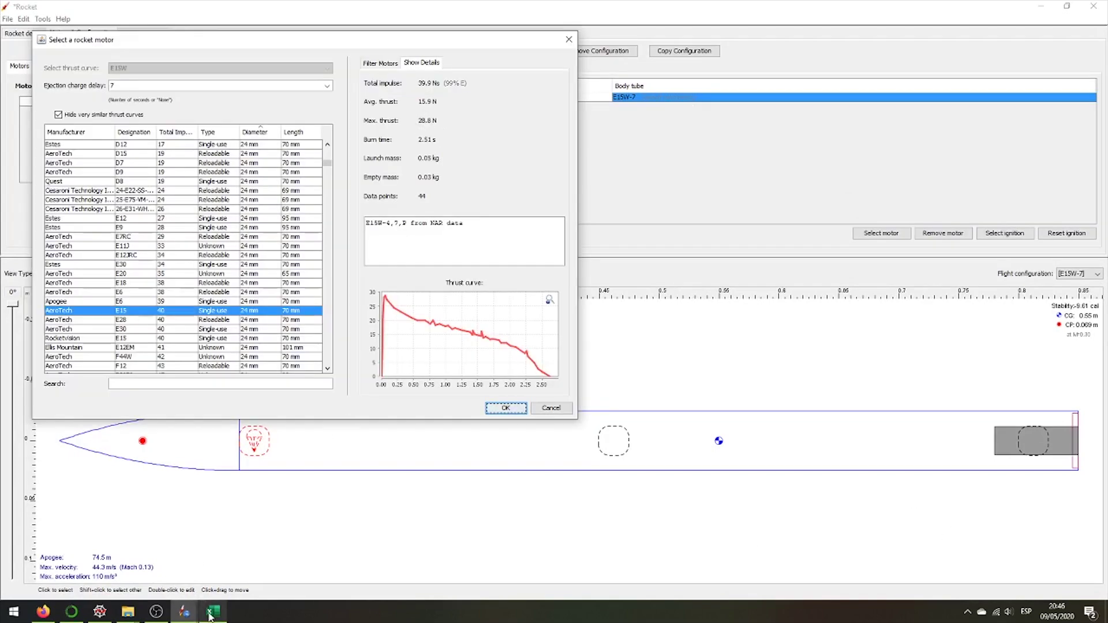
left_click(100, 611)
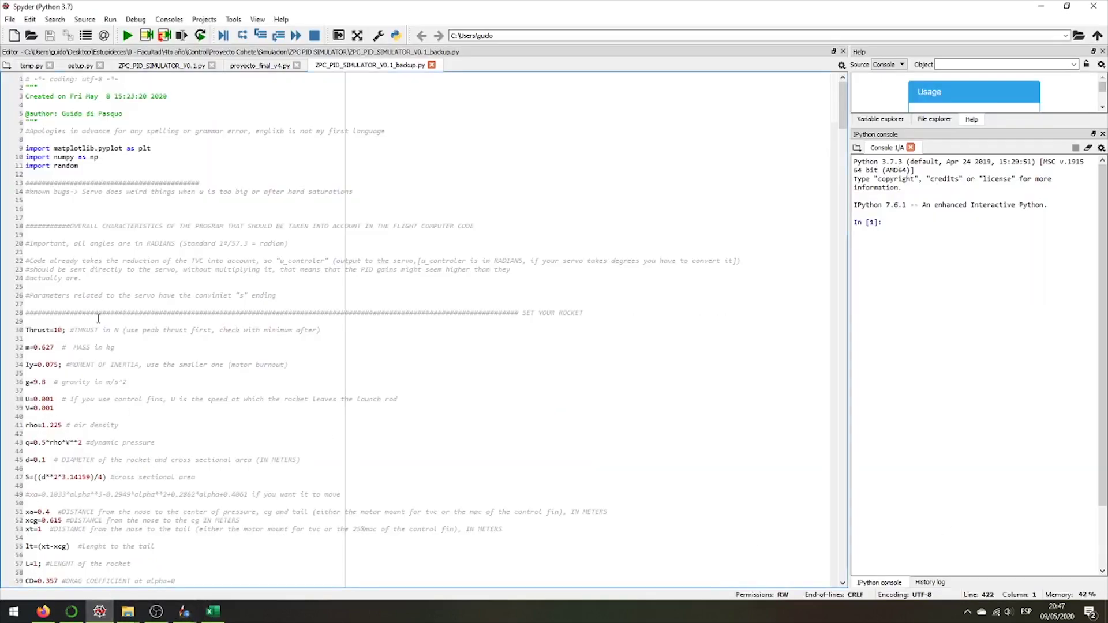
double_click(57, 330)
type("18.")
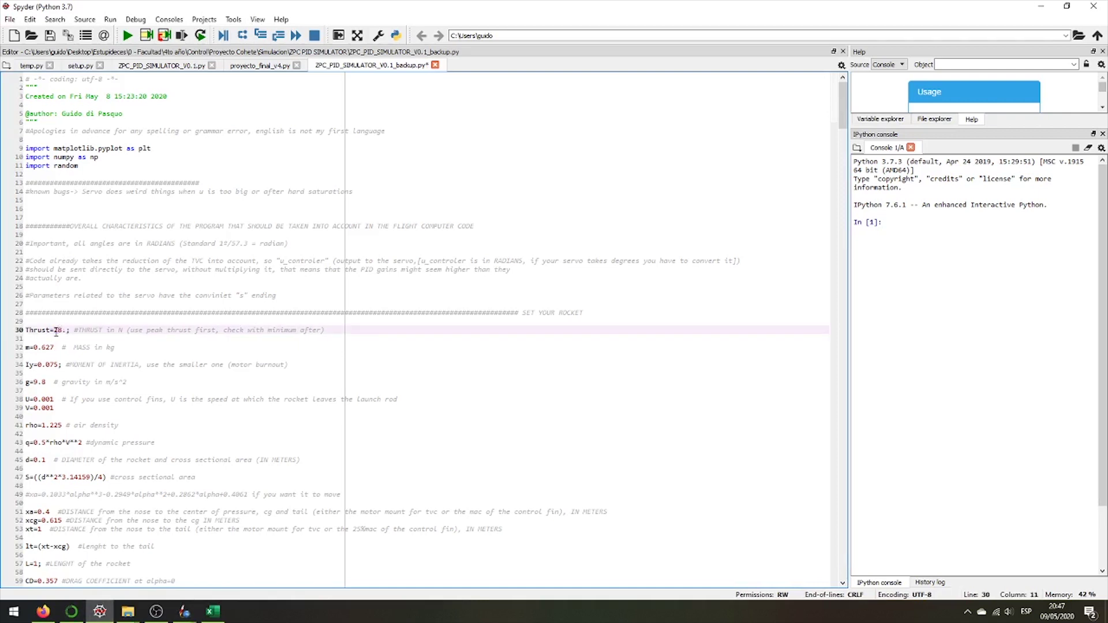
type("8")
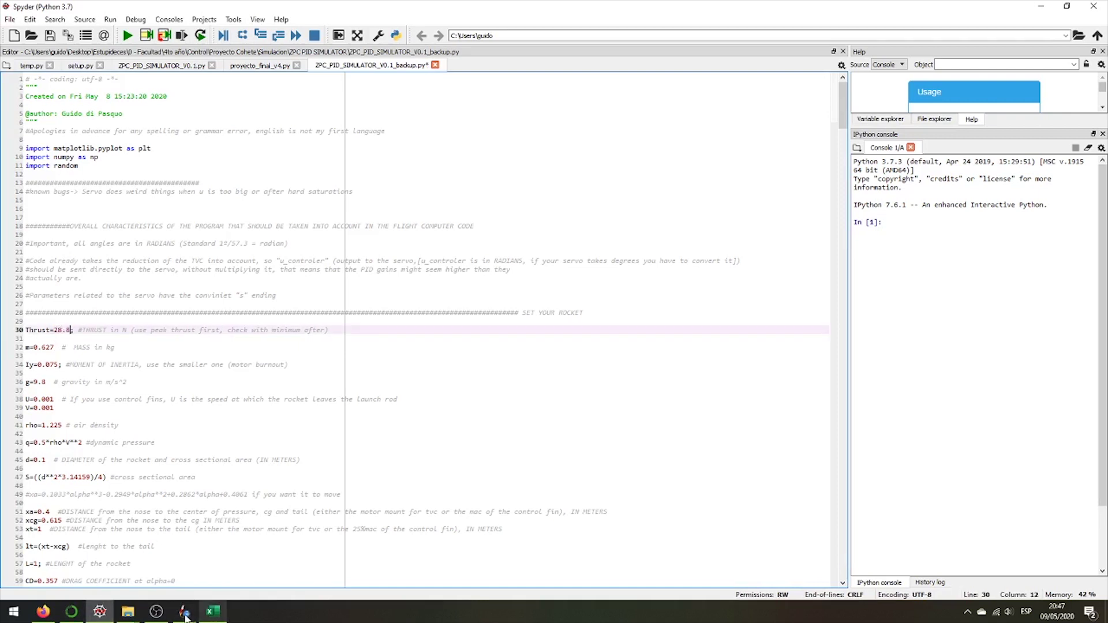
Read the rocket mass in OpenRocket and set m to 0.451 on line 32
mouse_move(184, 612)
left_click(133, 575)
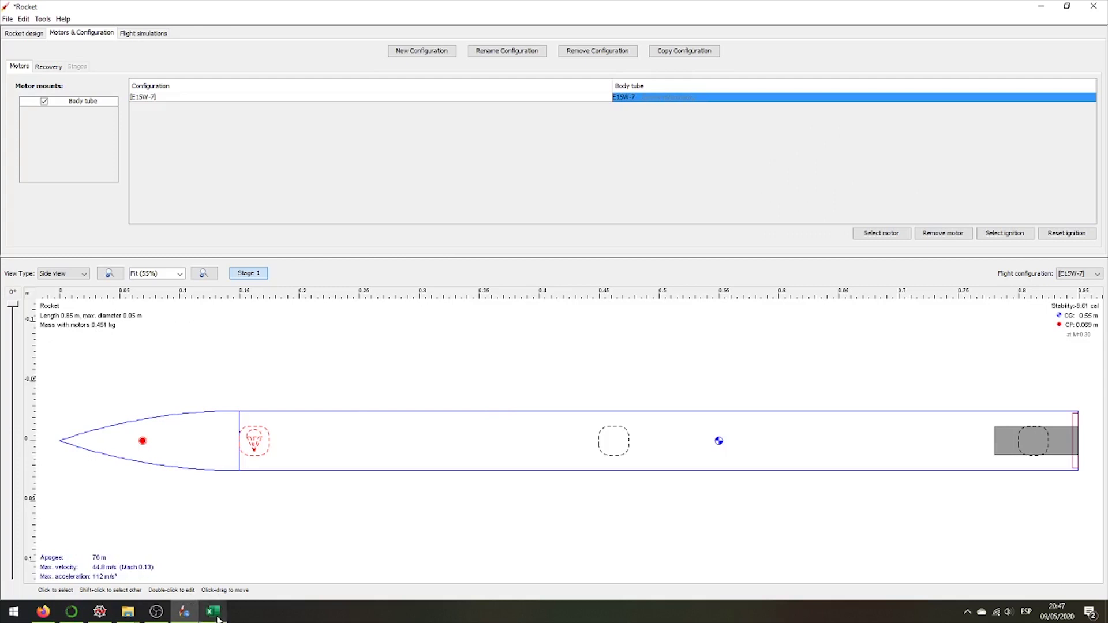
left_click(100, 612)
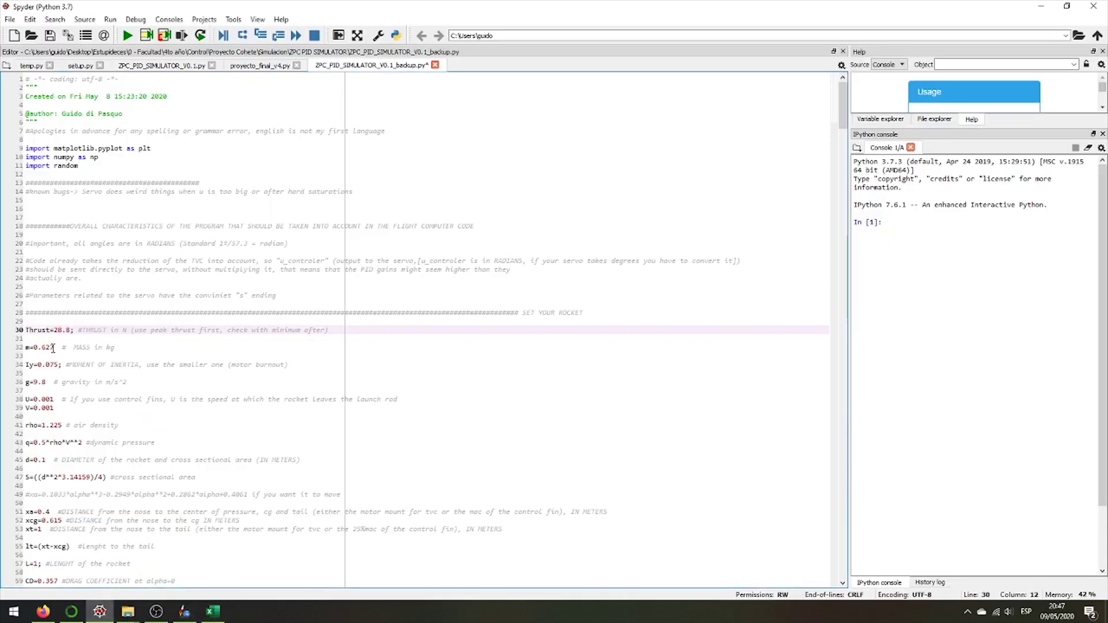
left_click_drag(53, 347, 41, 348)
type("351")
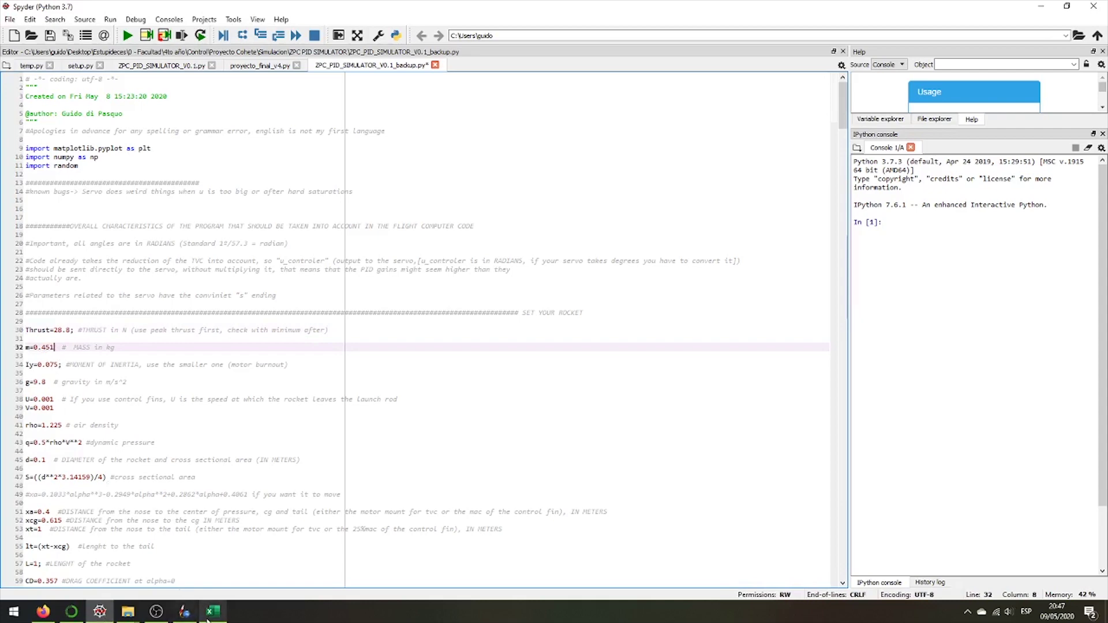
Set the simulation's average windspeed to 0.1 m/s and run Simulate & Plot
left_click(184, 612)
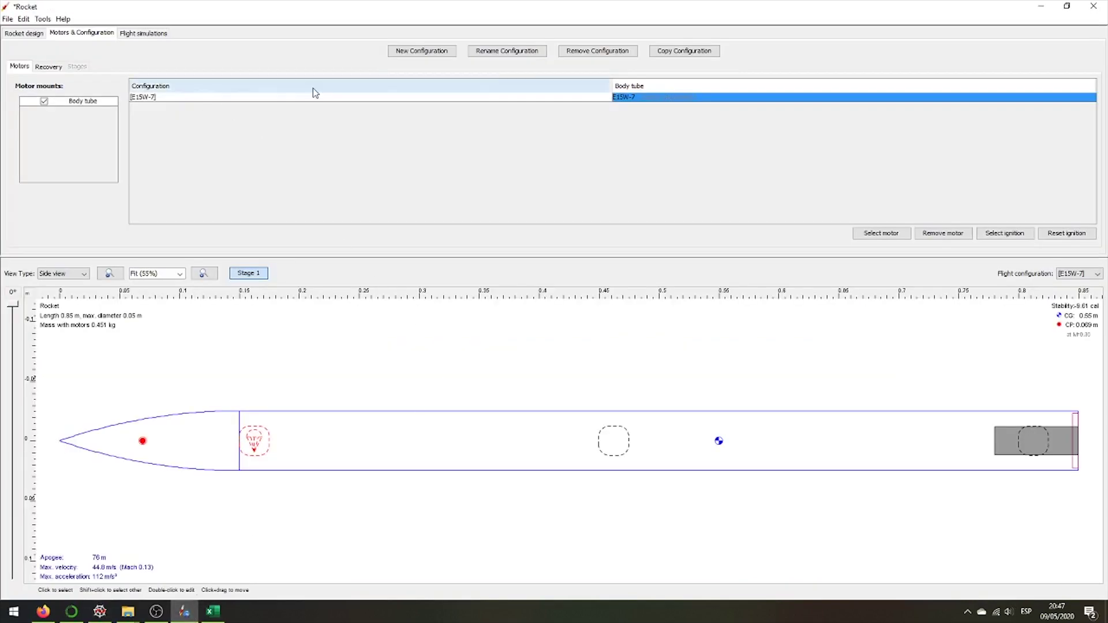
left_click(395, 99)
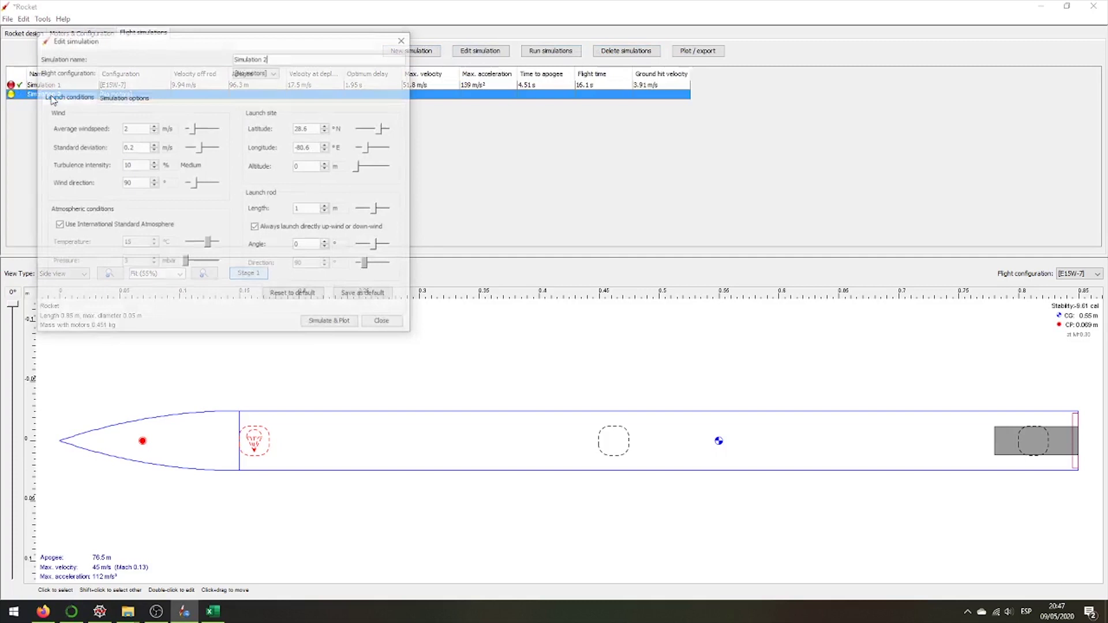
double_click(130, 129)
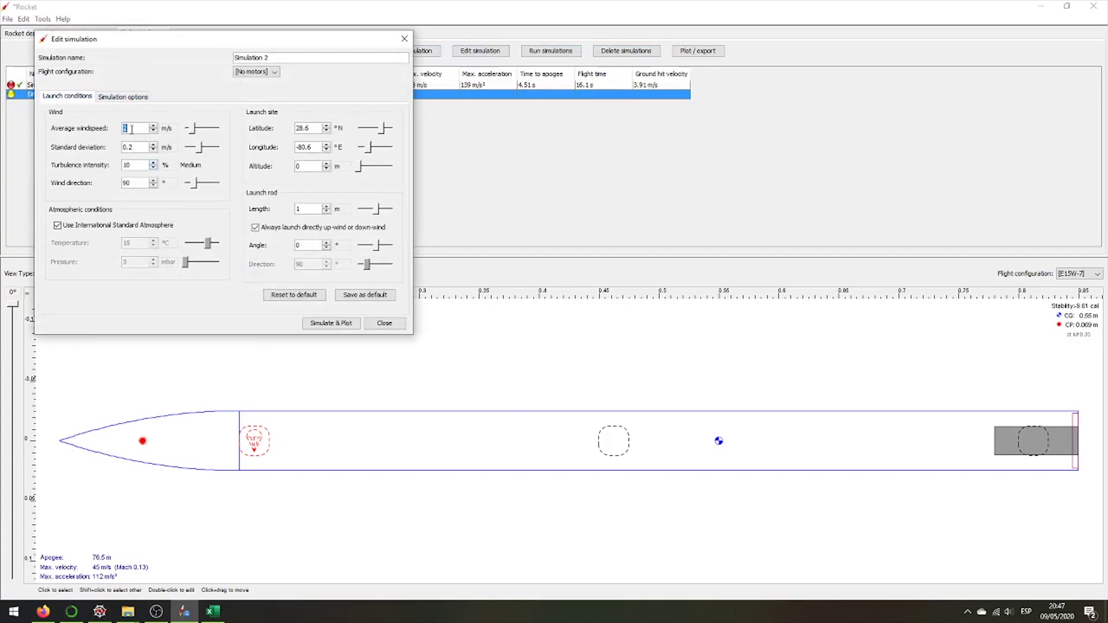
type("0.1")
left_click(313, 323)
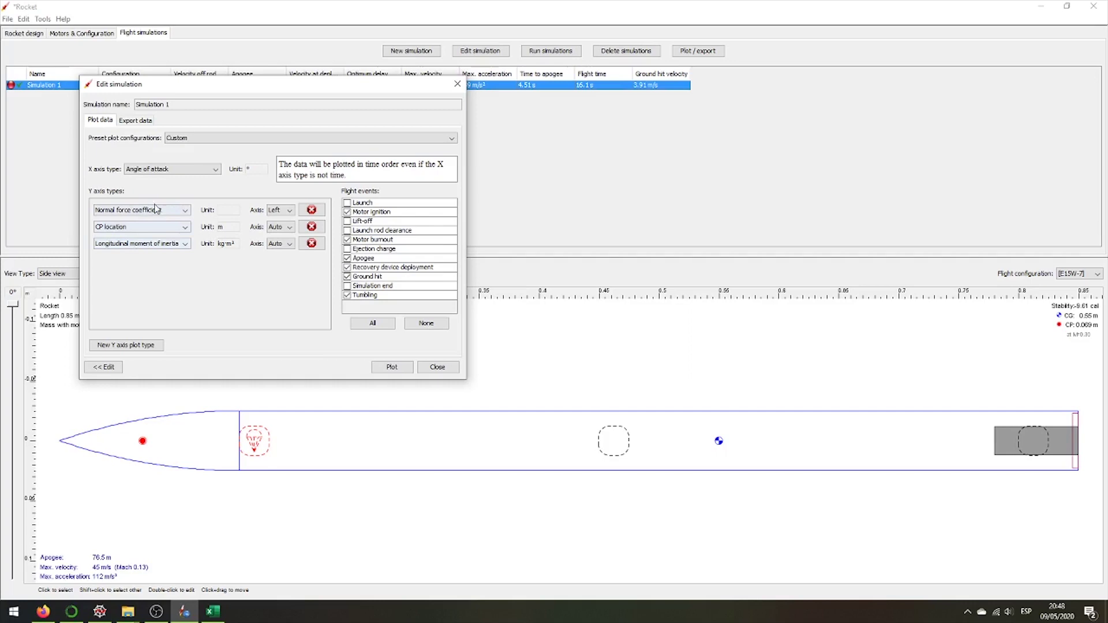
Remove the Normal force coefficient series and plot CP location and moment of inertia
left_click(311, 210)
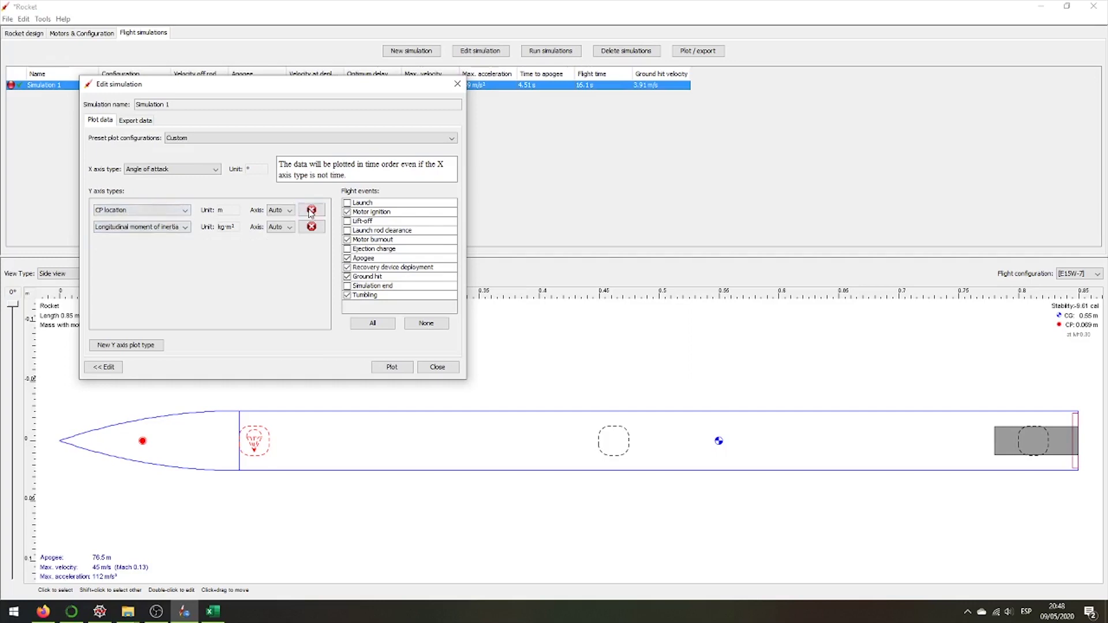
left_click(394, 369)
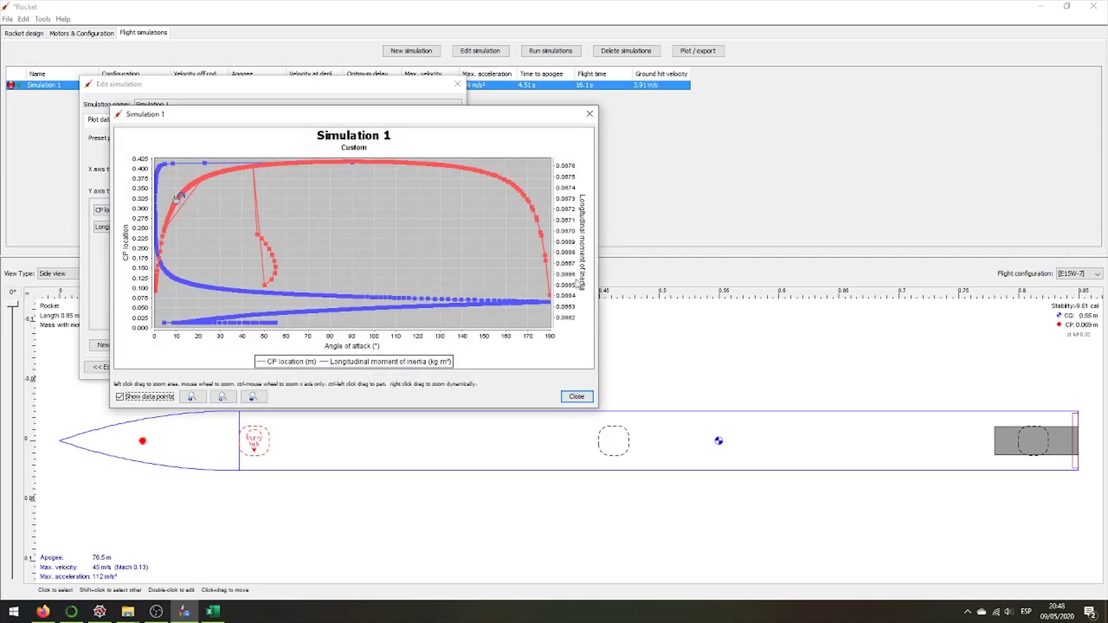
left_click(222, 396)
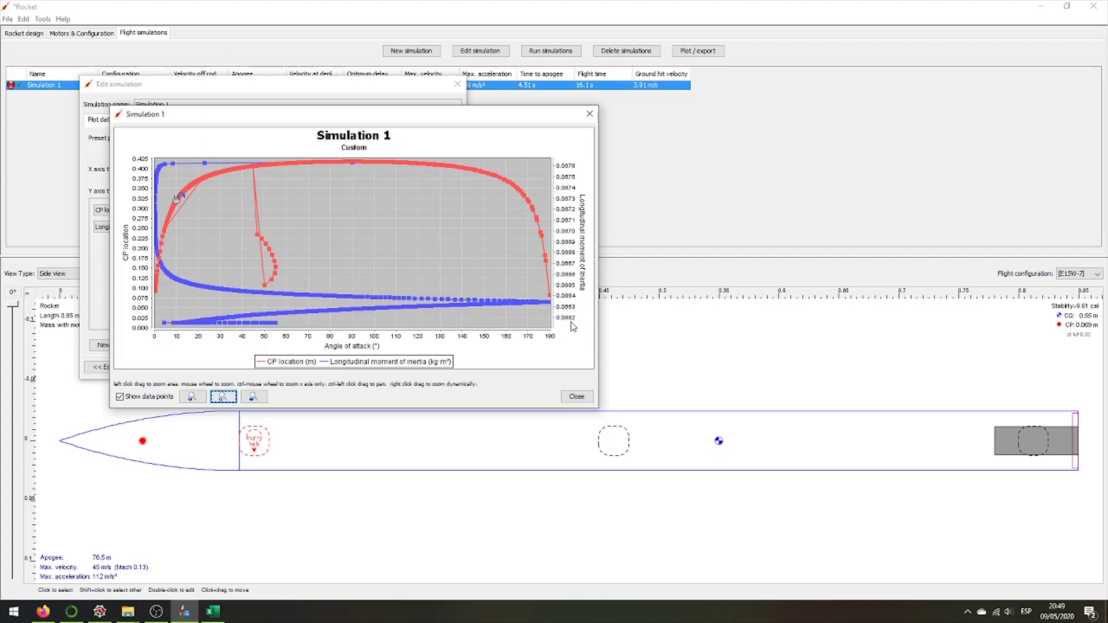
Change Iy from 0.07 to 0.0662 and review the gravity, launch speed and air density lines
left_click(99, 612)
left_click(53, 258)
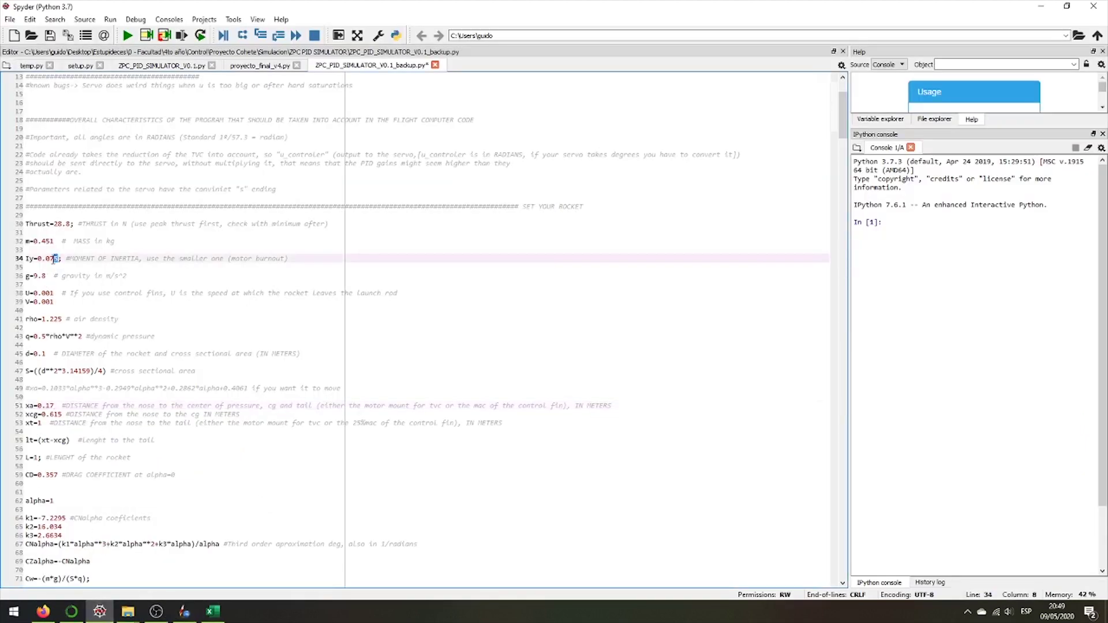
type("662")
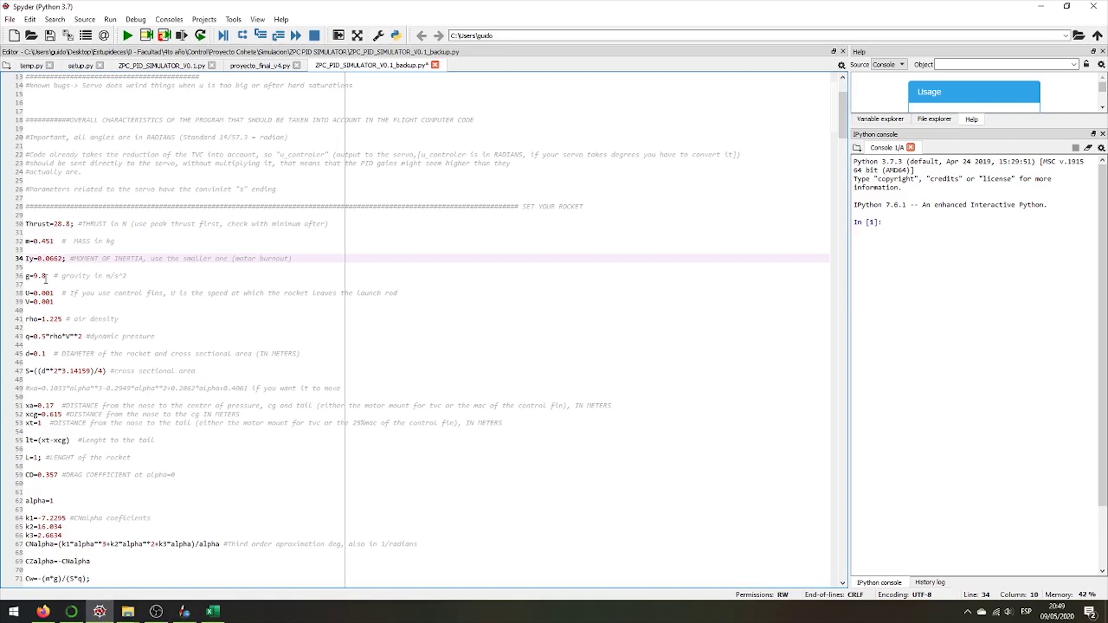
left_click(48, 277)
left_click(55, 294)
key("Down")
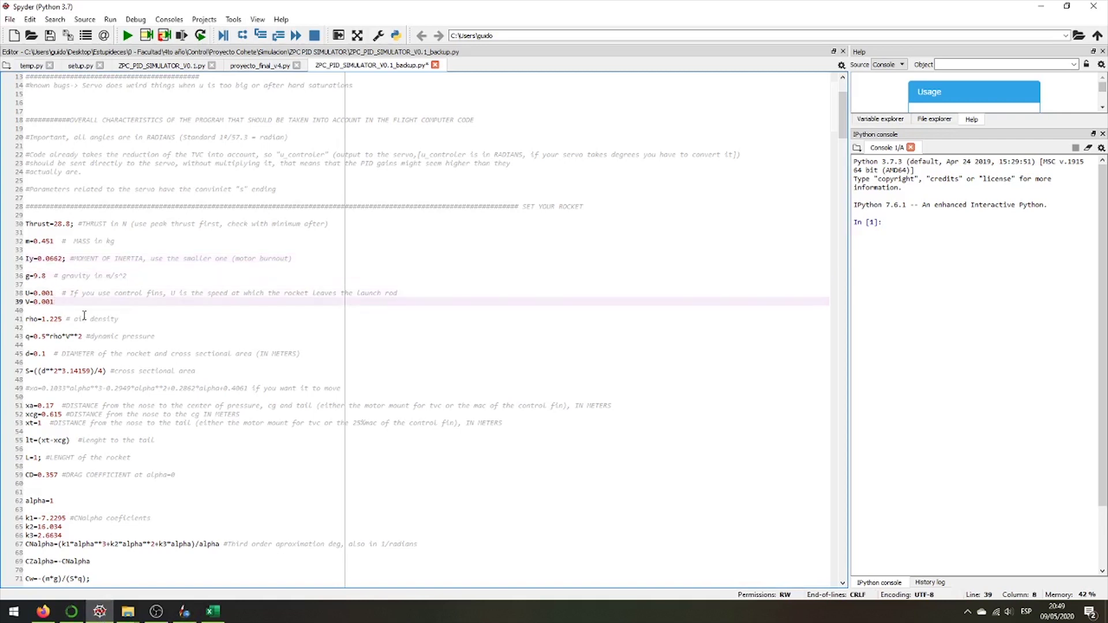
left_click(67, 320)
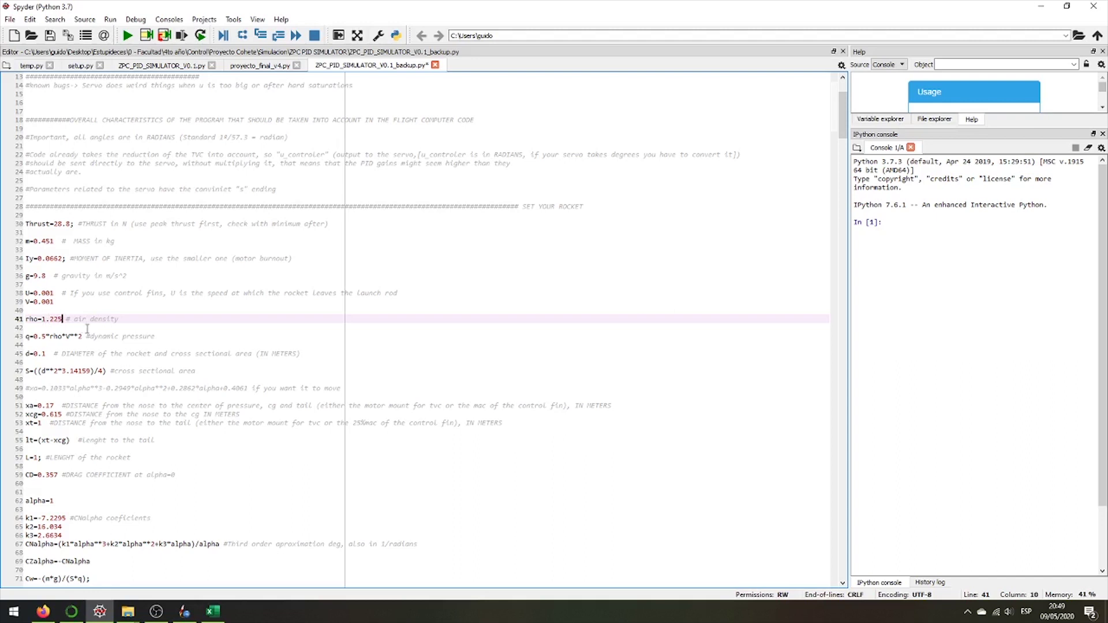
scroll(78, 342, "down", 1)
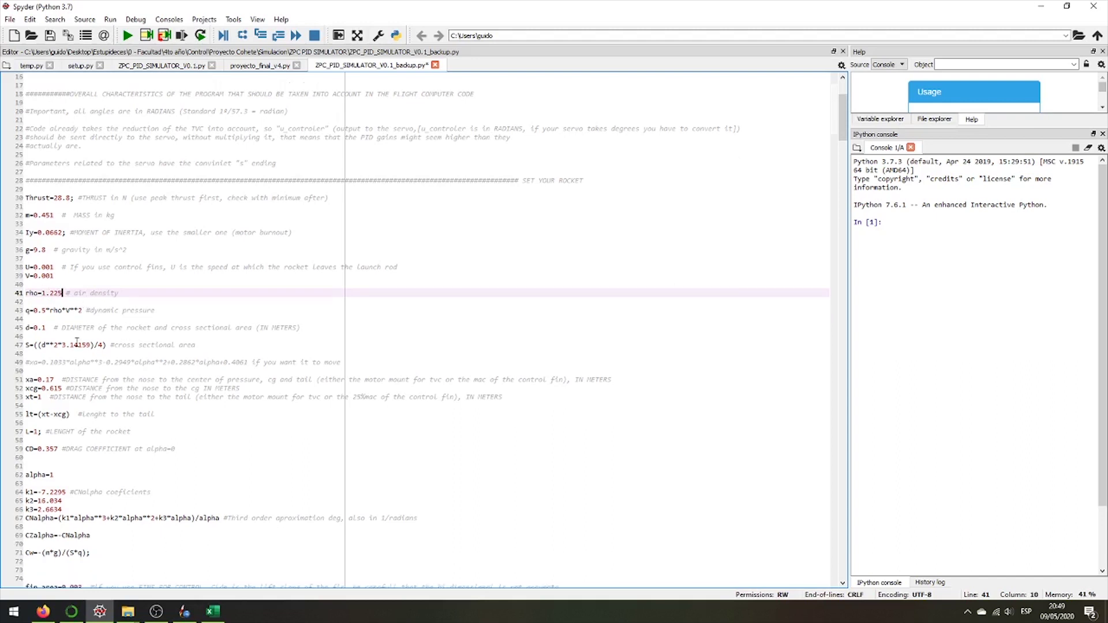
scroll(47, 297, "down", 1)
Check the body tube's outer diameter in OpenRocket and change d from 0.1 to 0.05
left_click(46, 301)
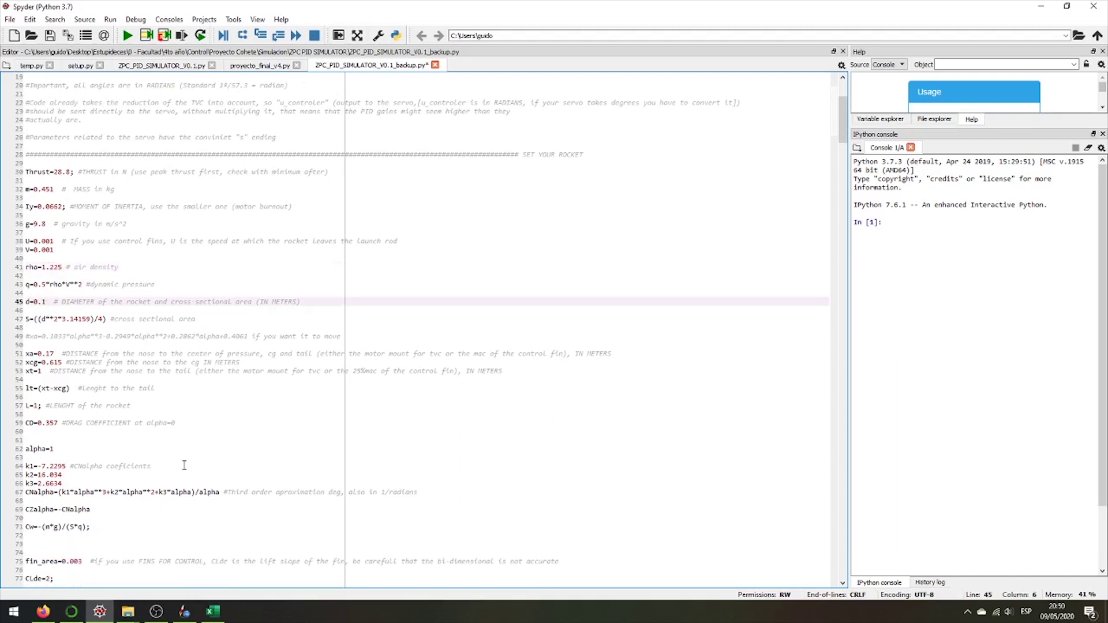
mouse_move(185, 612)
left_click(186, 587)
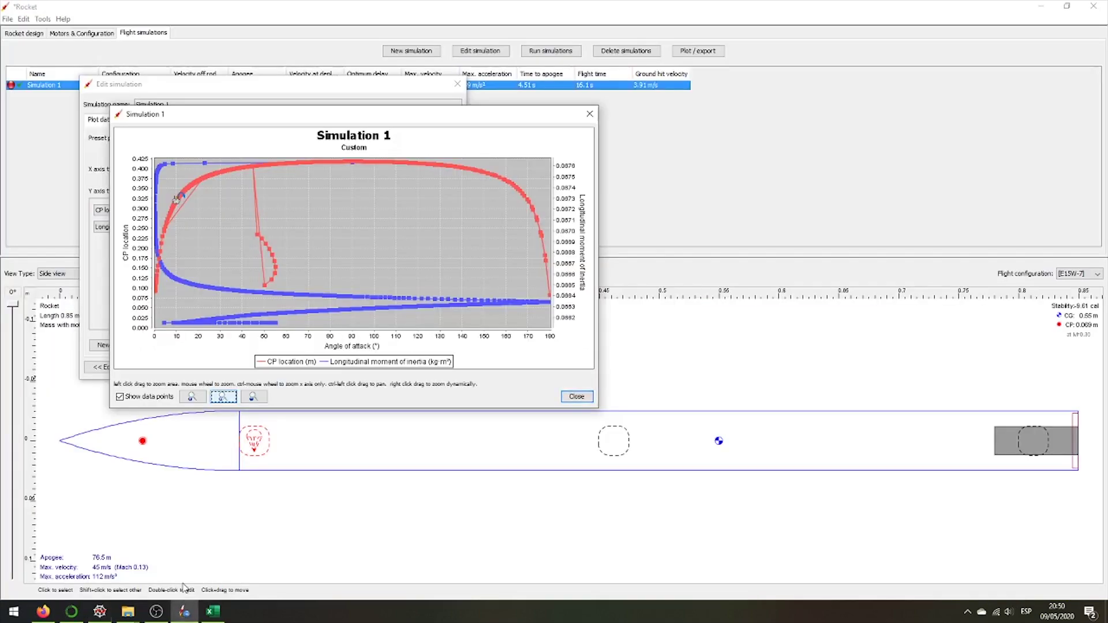
left_click(590, 114)
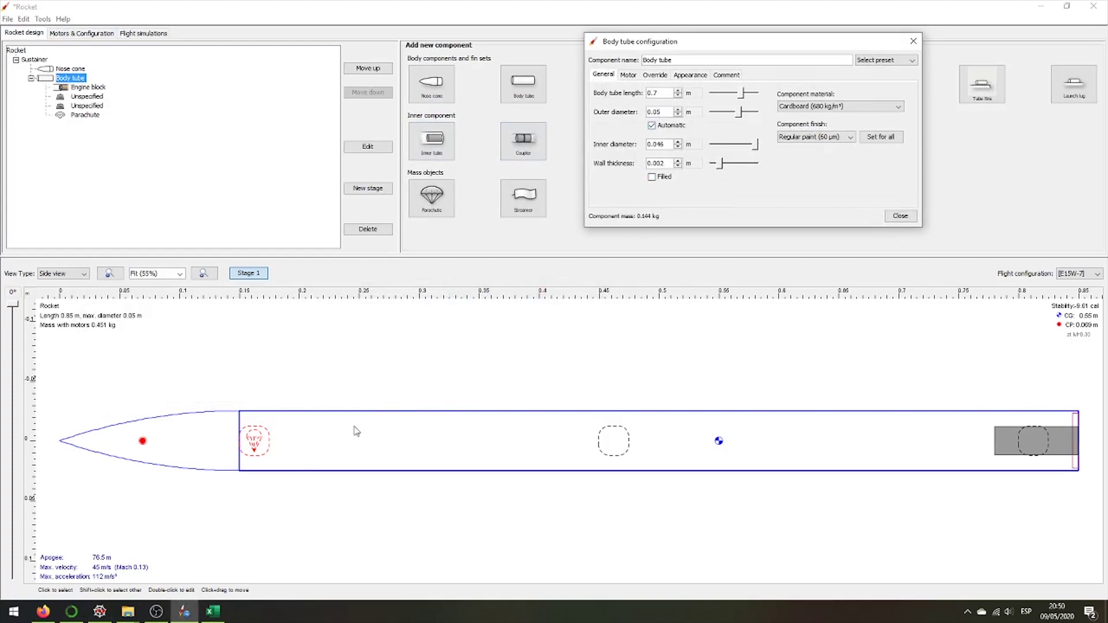
left_click(100, 611)
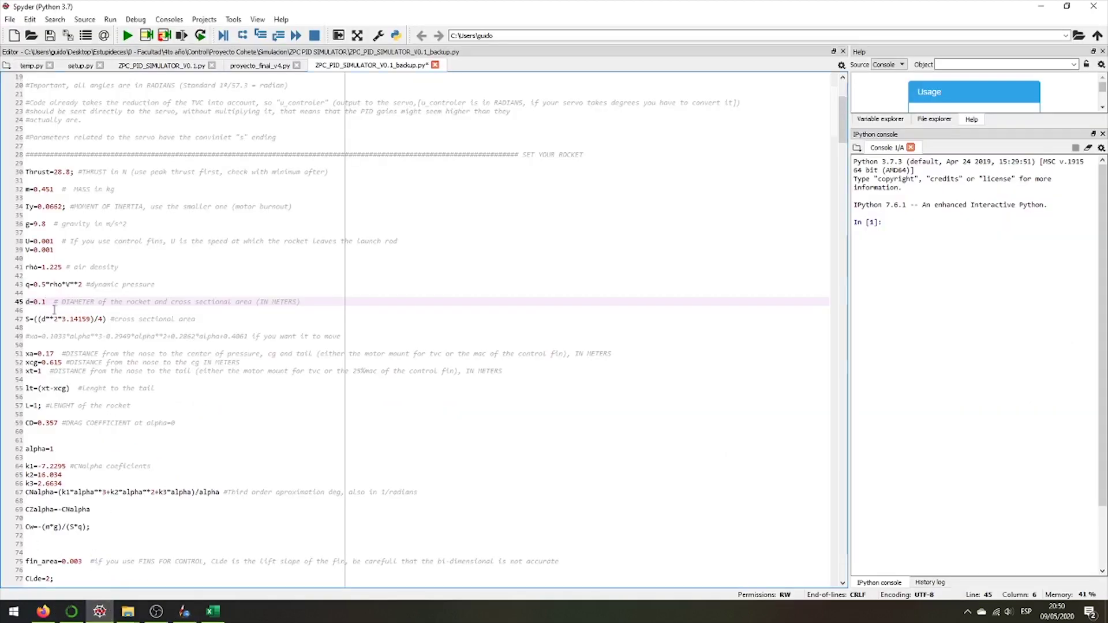
key("BackSpace")
type("05")
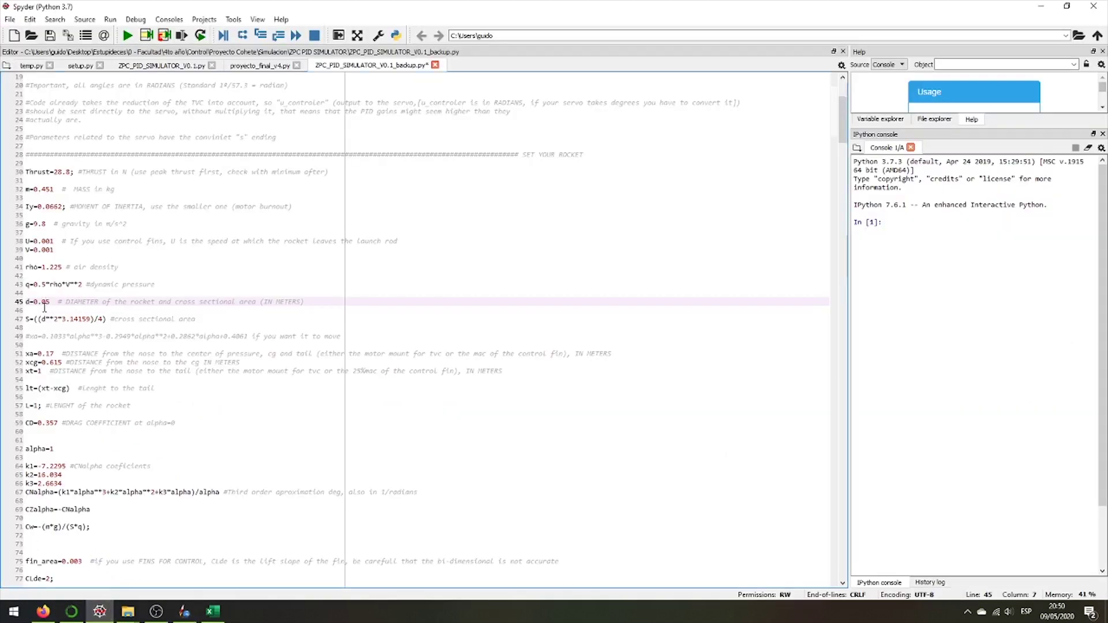
scroll(73, 344, "down", 1)
scroll(69, 280, "down", 1)
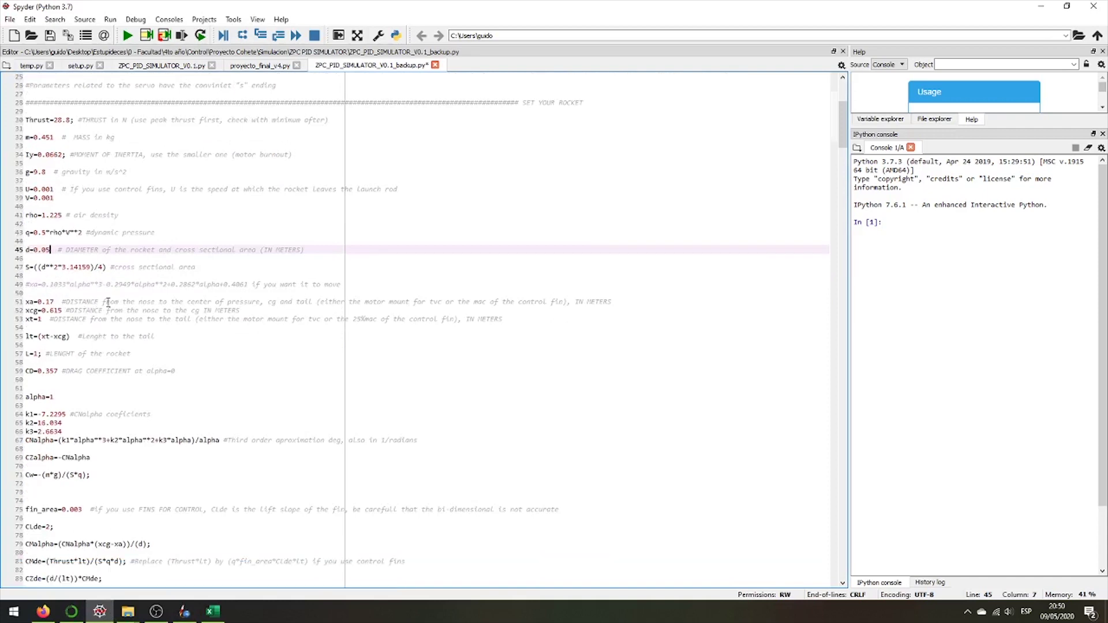
scroll(62, 308, "down", 1)
Zoom the CP location plot to 0–30°, then to 1–6°, reading about 0.17 m
left_click(52, 276)
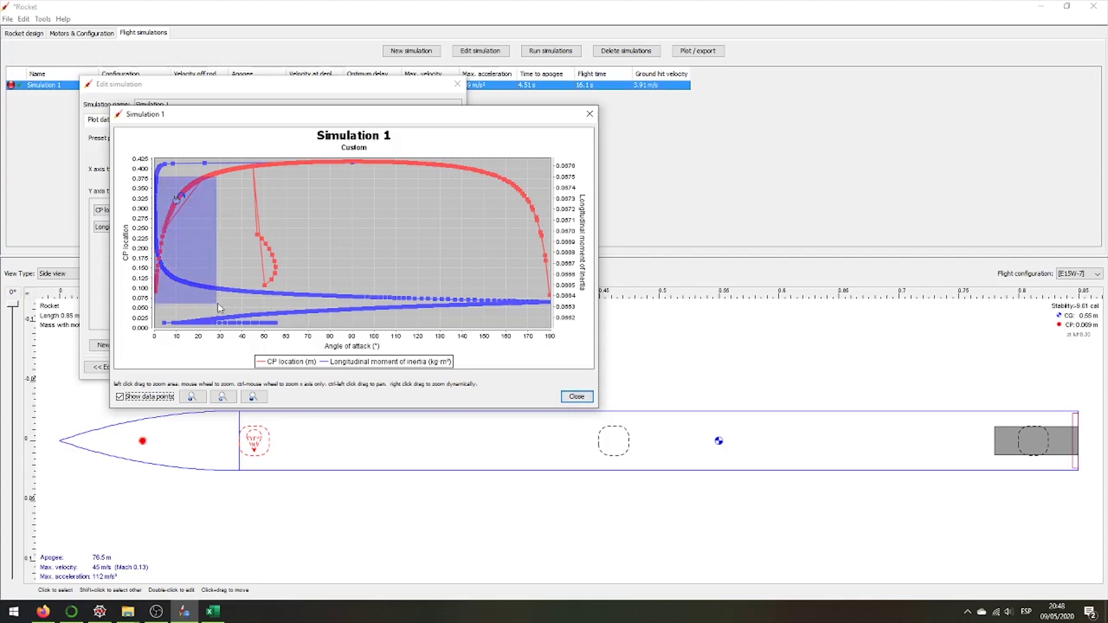
left_click_drag(156, 178, 218, 307)
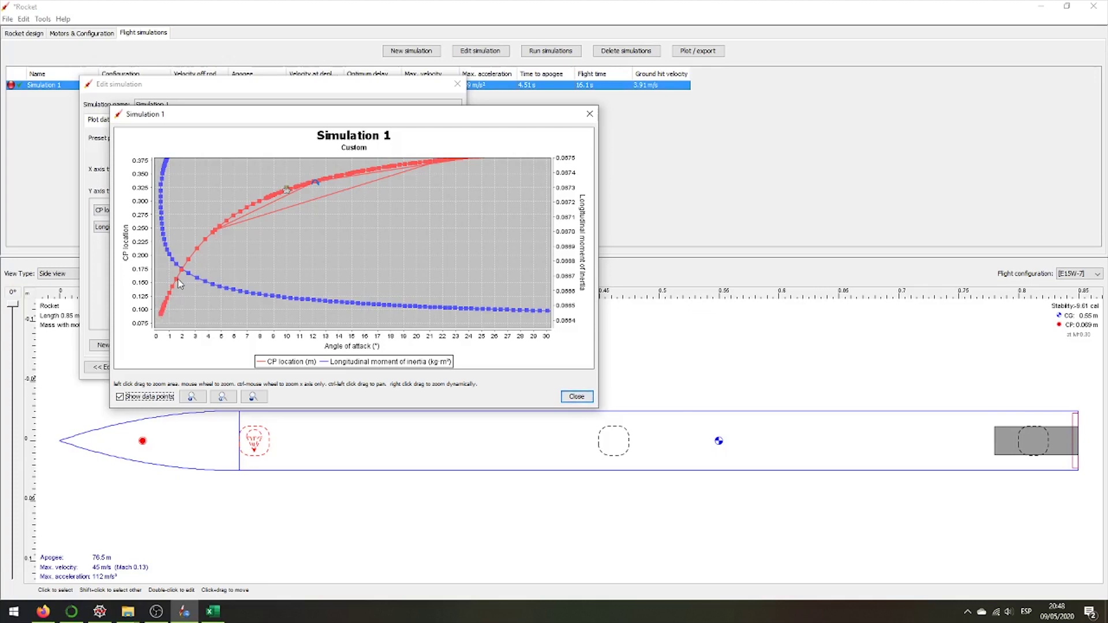
left_click_drag(170, 237, 239, 299)
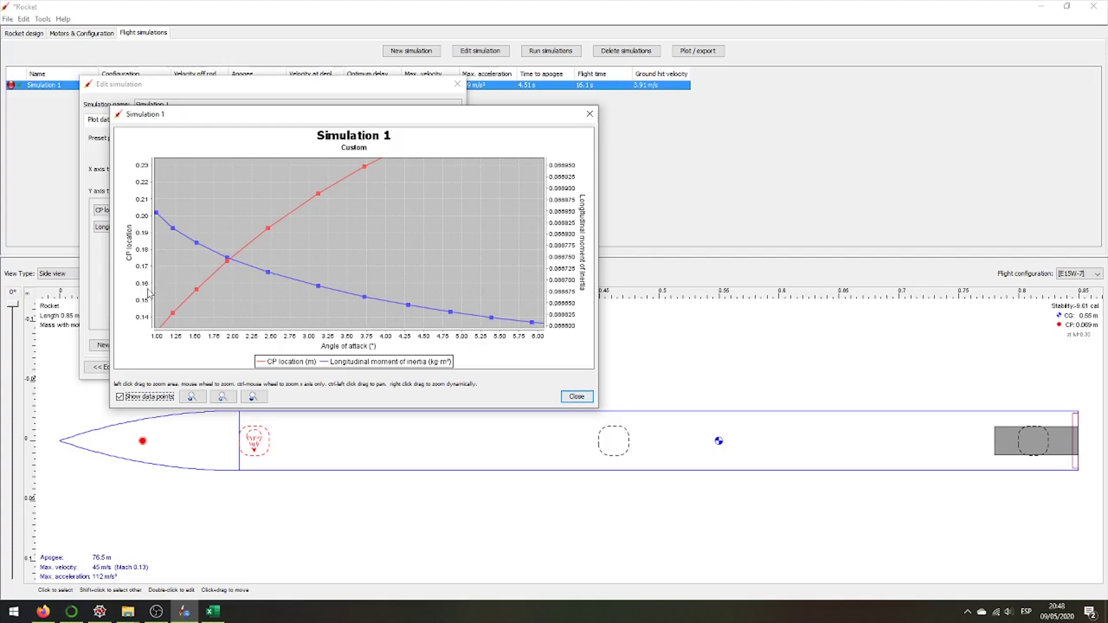
Change the CP distance xa to 0.17
left_click(214, 616)
left_click(100, 612)
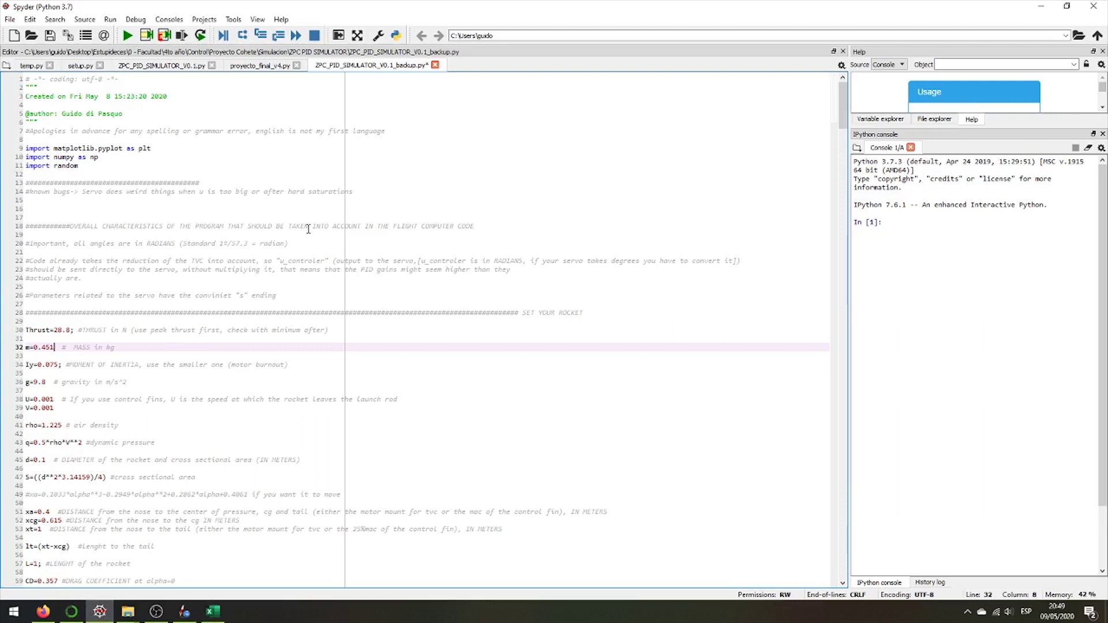
scroll(98, 351, "down", 2)
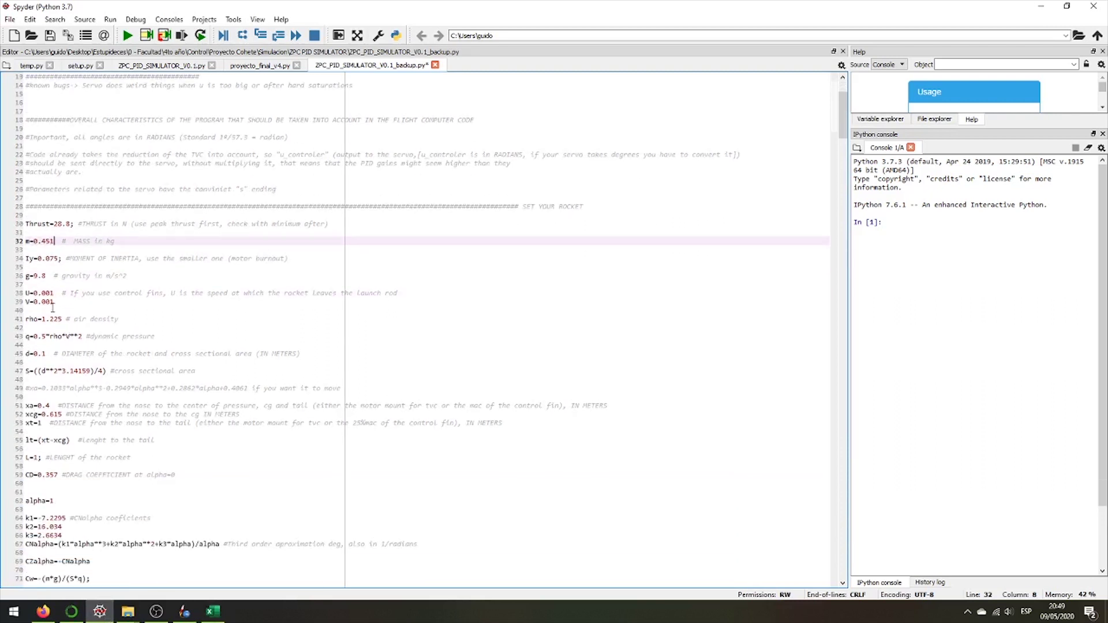
left_click(51, 405)
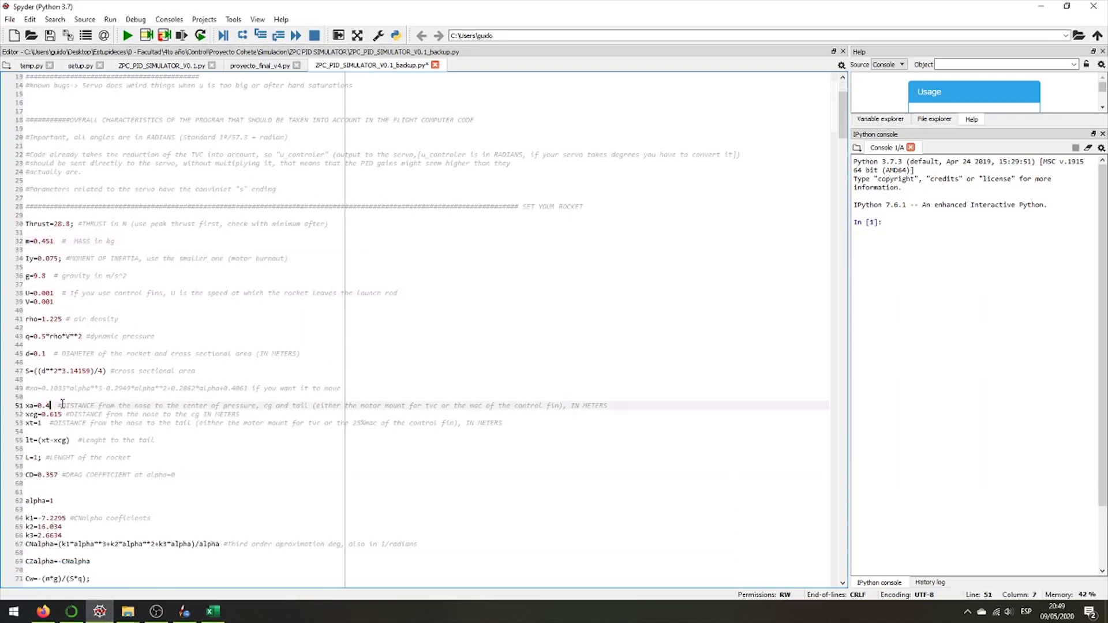
key("BackSpace")
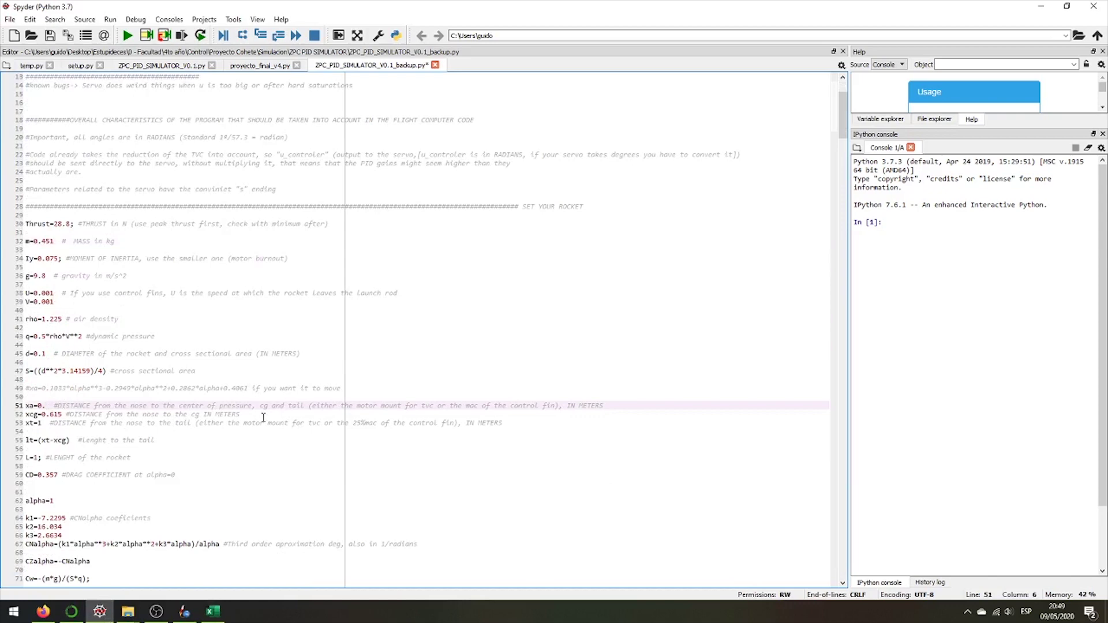
type("17")
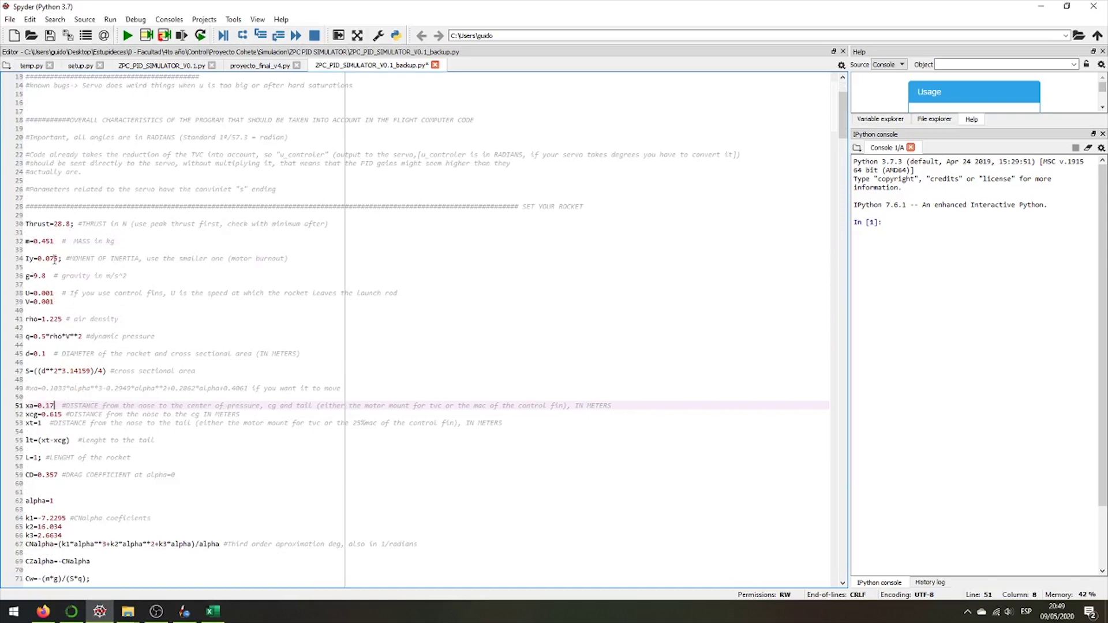
Check the rocket dimensions in OpenRocket and set xcg to 0.55
key("alt+Tab")
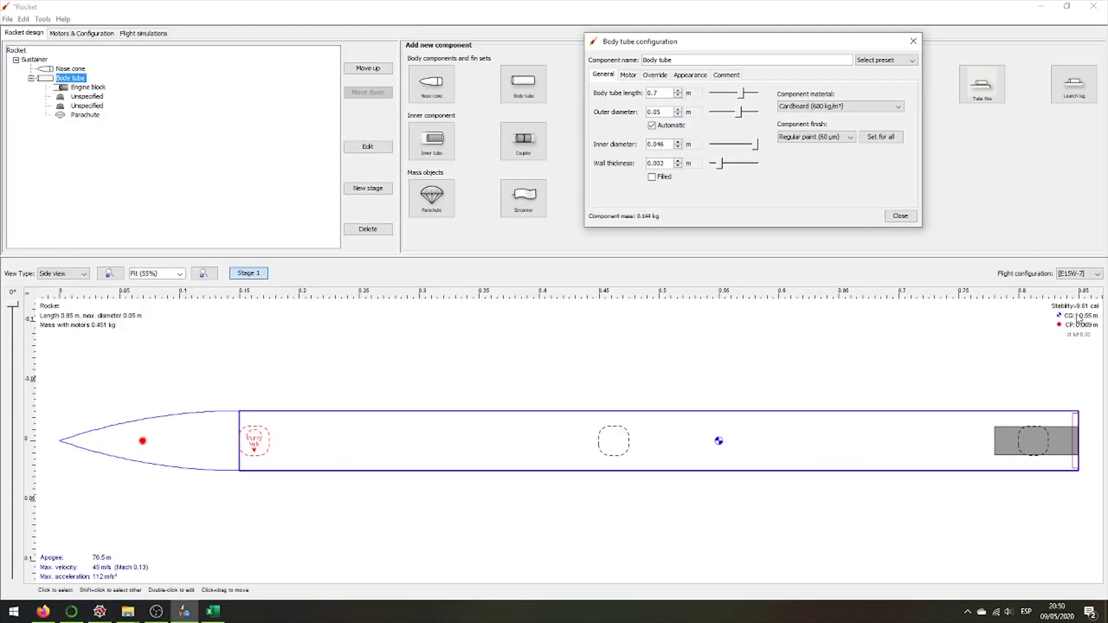
mouse_move(211, 612)
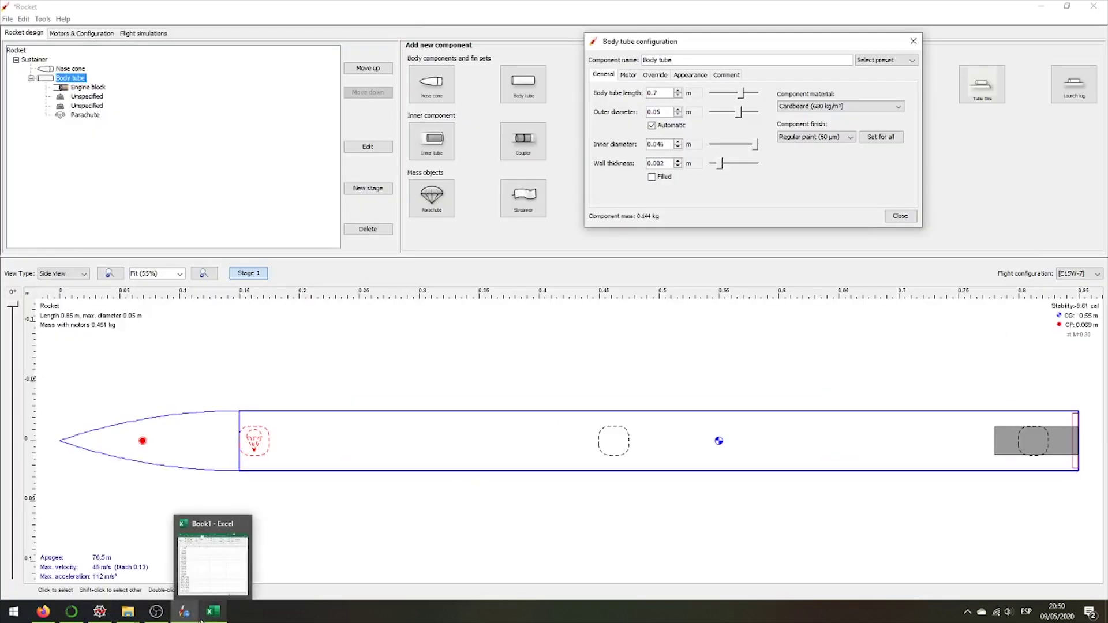
left_click(217, 559)
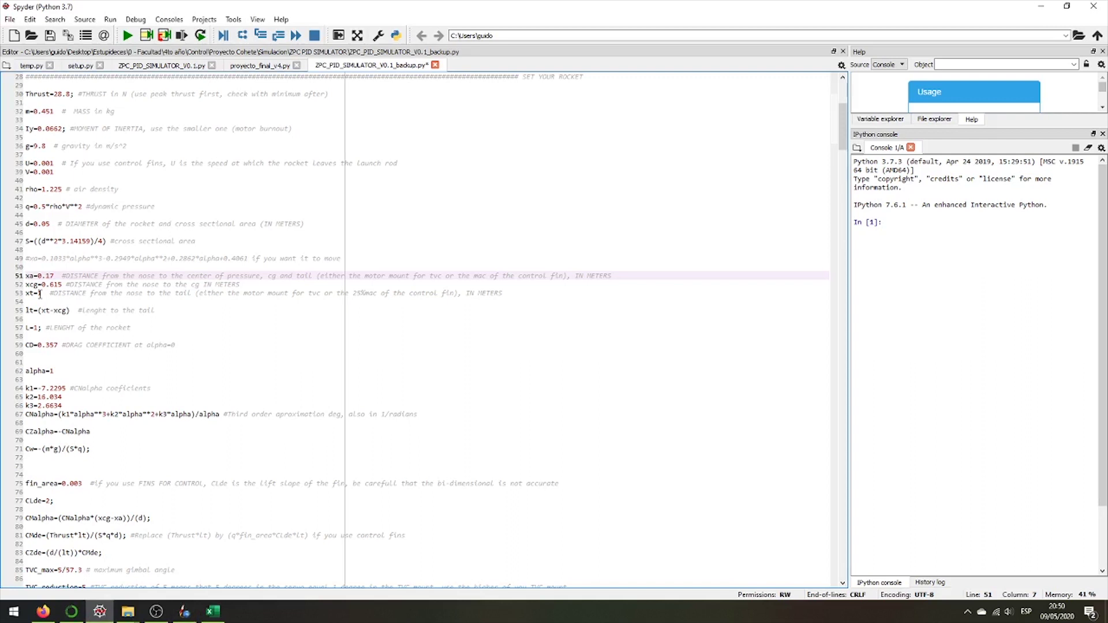
left_click_drag(62, 285, 55, 284)
type("35")
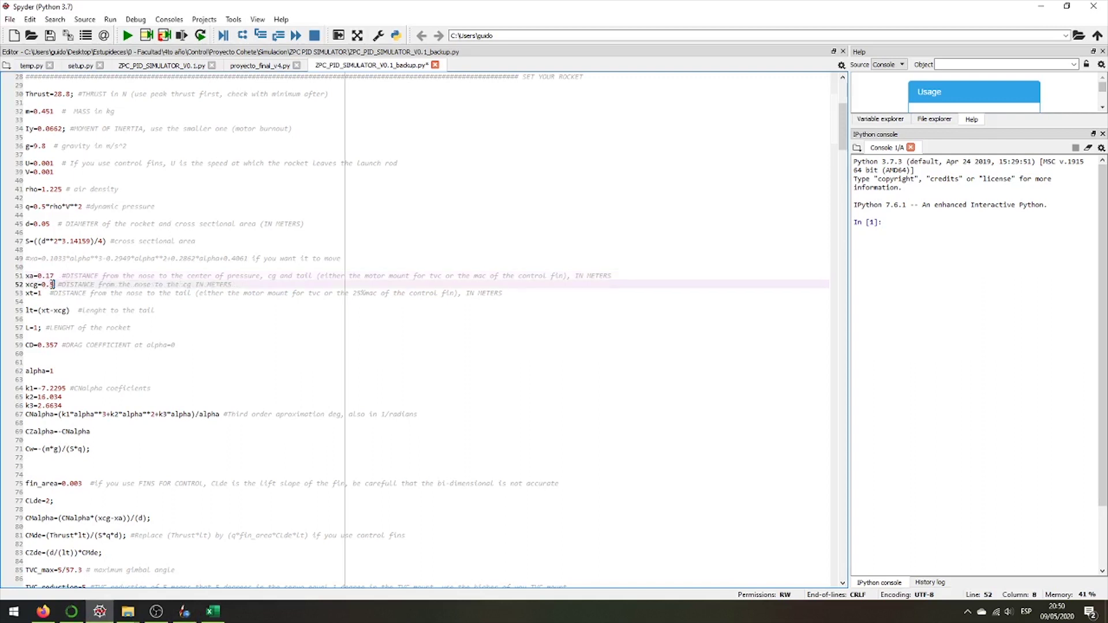
left_click(46, 294)
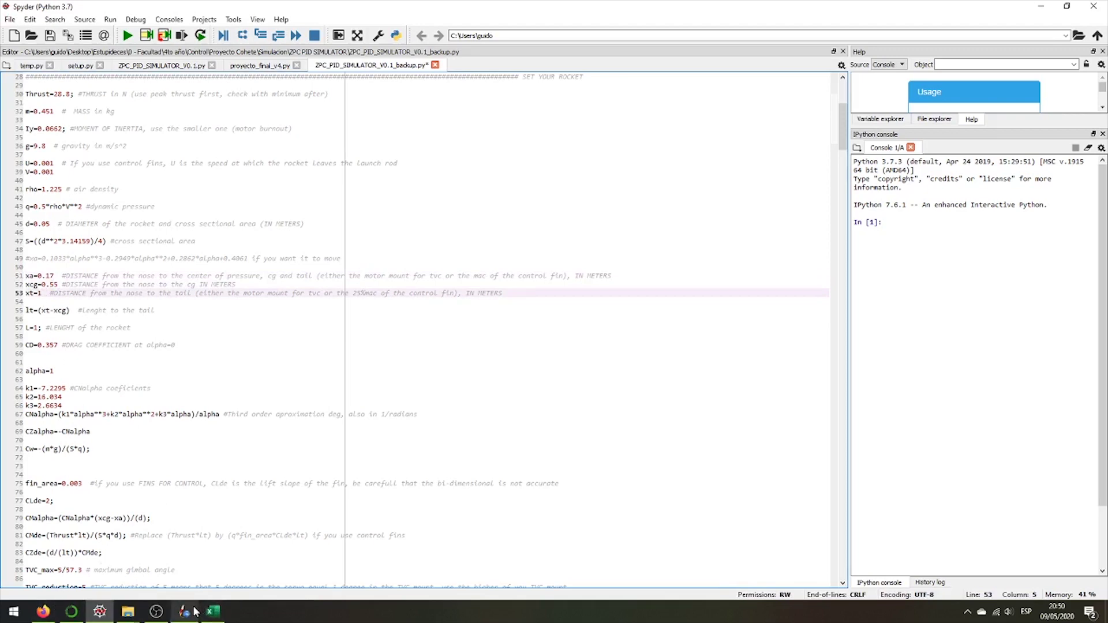
mouse_move(184, 612)
mouse_move(184, 558)
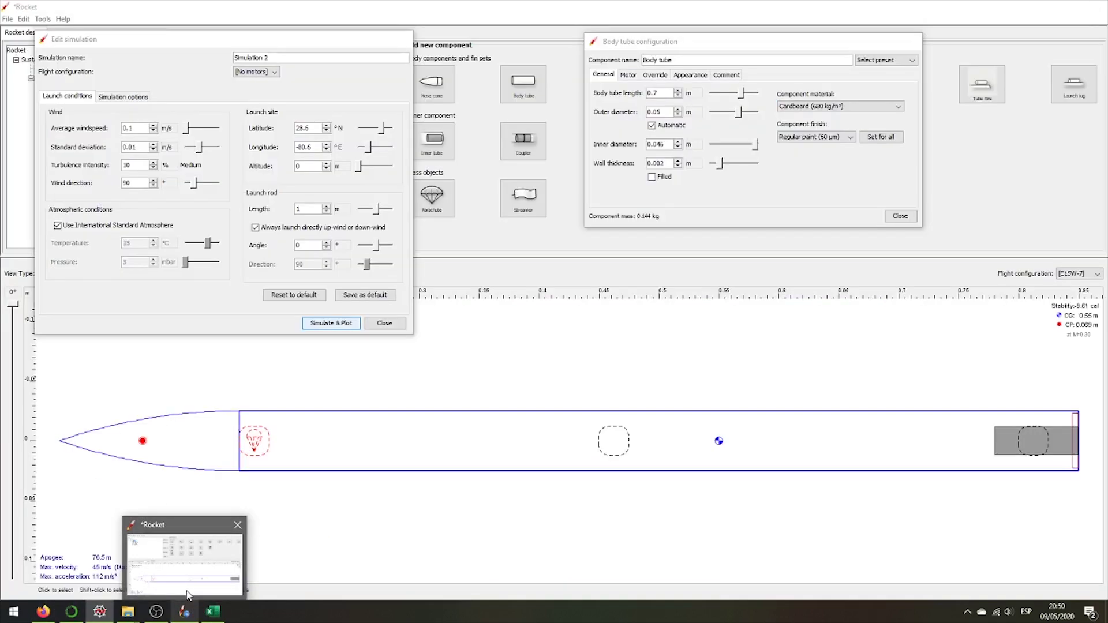
Set both xt and rocket length L to 0.715, checking the design in OpenRocket
left_click(187, 571)
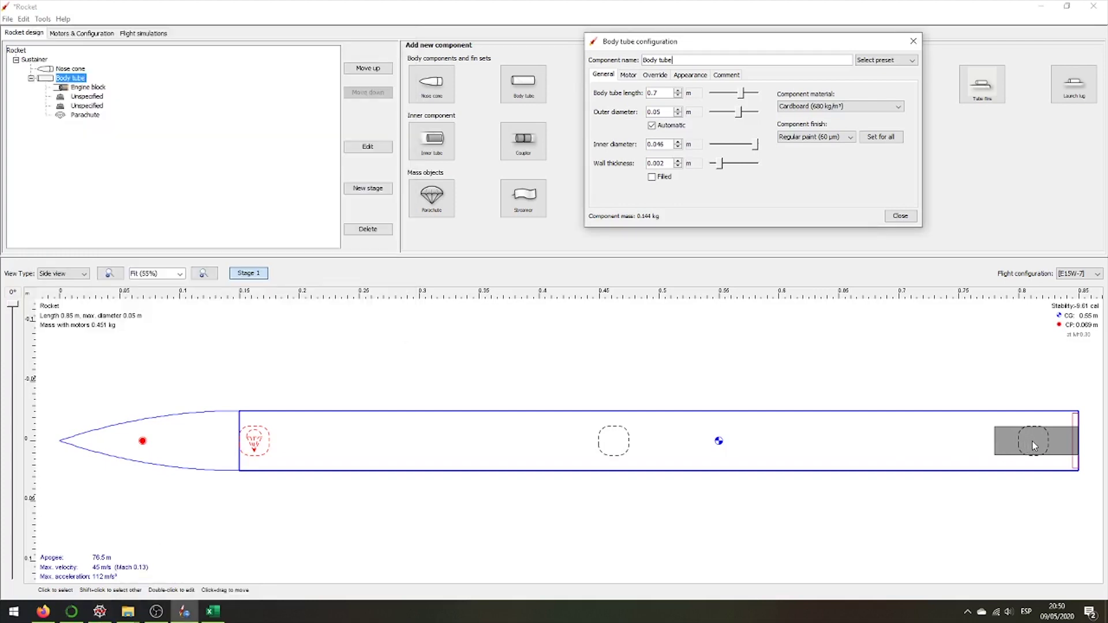
key("alt+Tab")
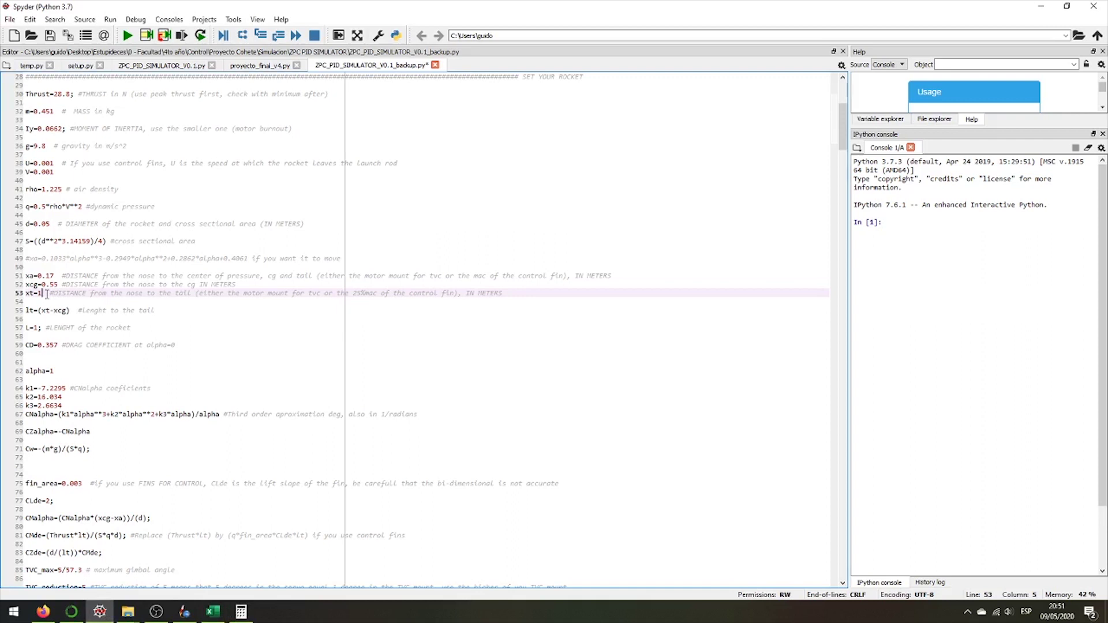
type("0.715")
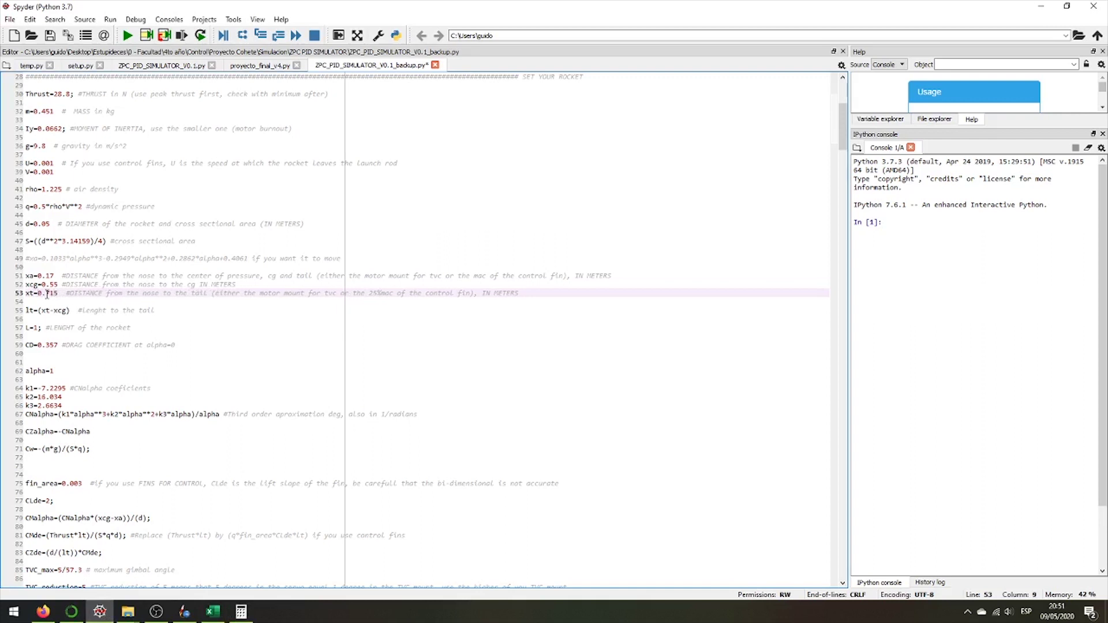
left_click(36, 328)
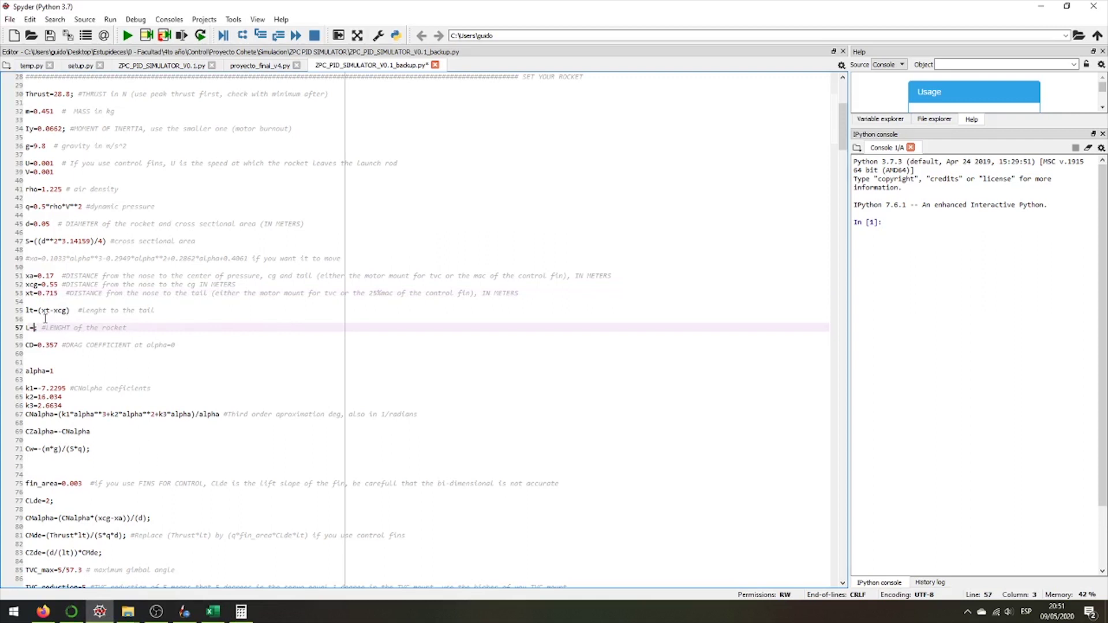
type("0.")
type("715")
scroll(54, 310, "down", 2)
scroll(54, 286, "down", 1)
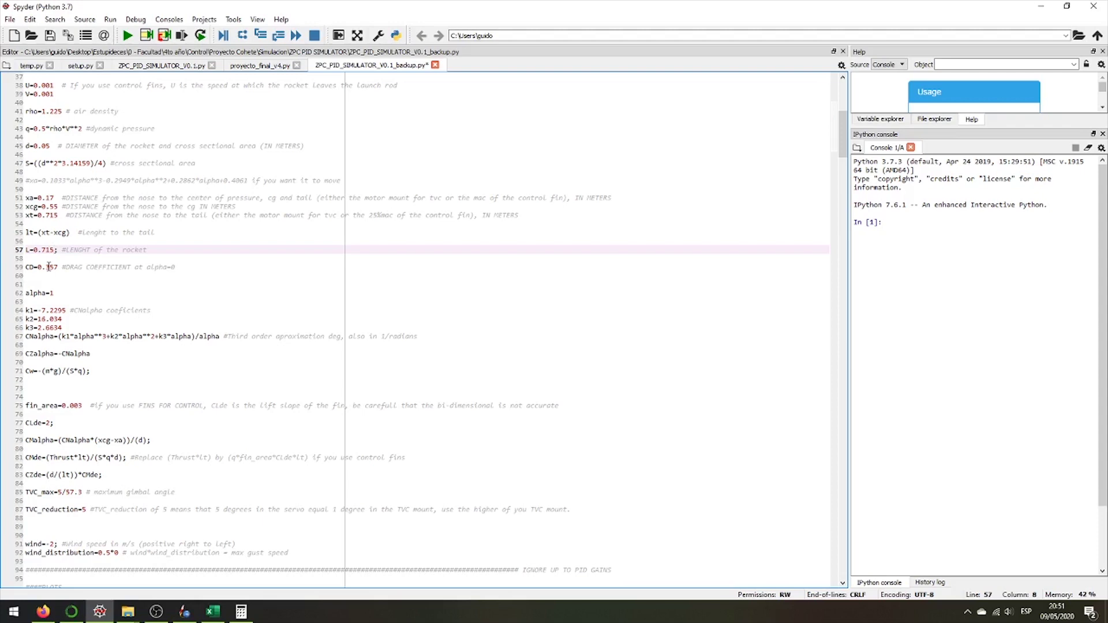
left_click(184, 612)
Plot Simulation 1's drag coefficient against angle of attack, dropping the moment of inertia series
left_click(140, 32)
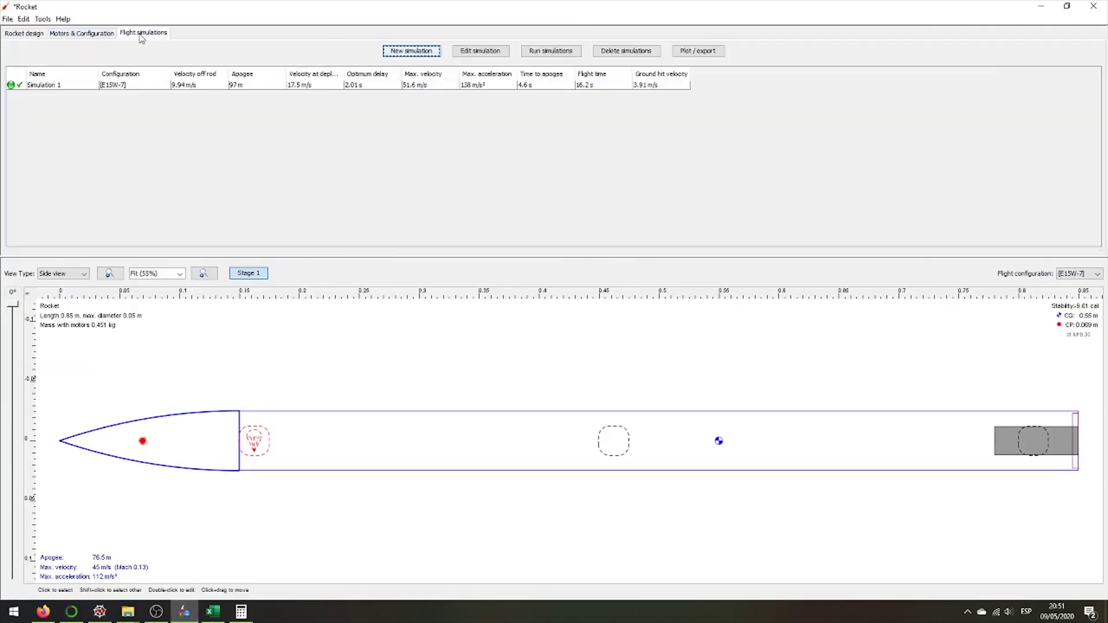
double_click(75, 85)
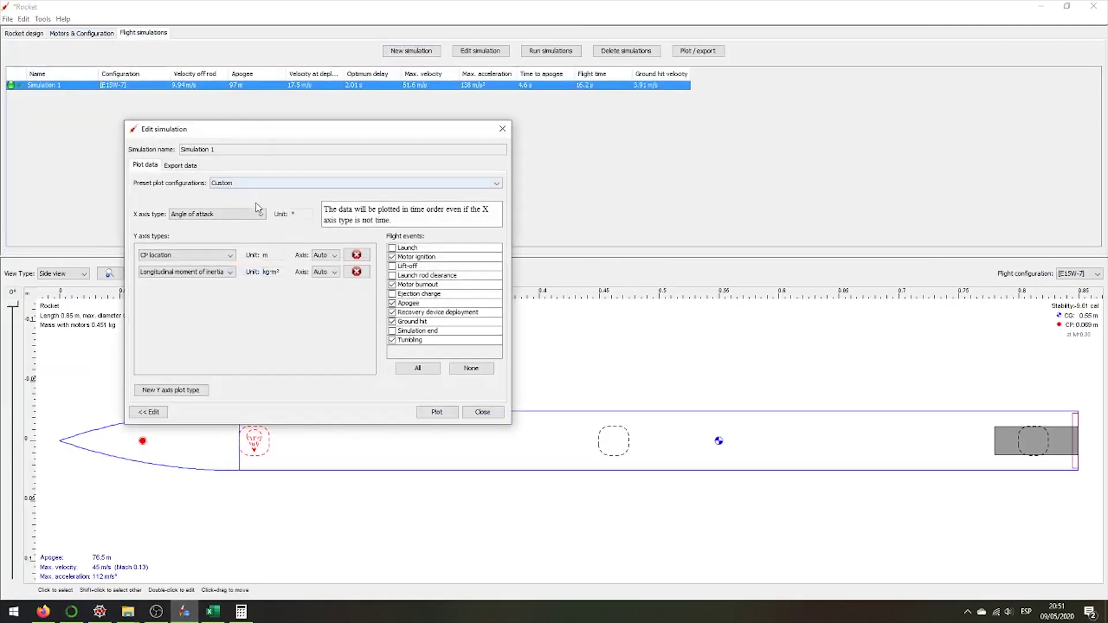
left_click(212, 256)
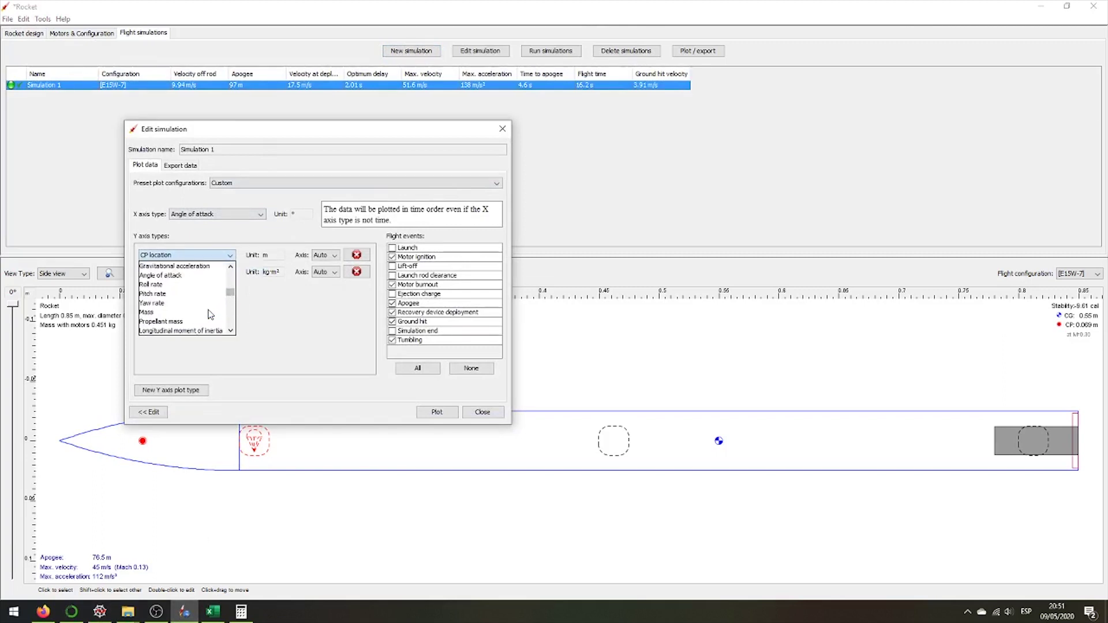
scroll(208, 317, "down", 1)
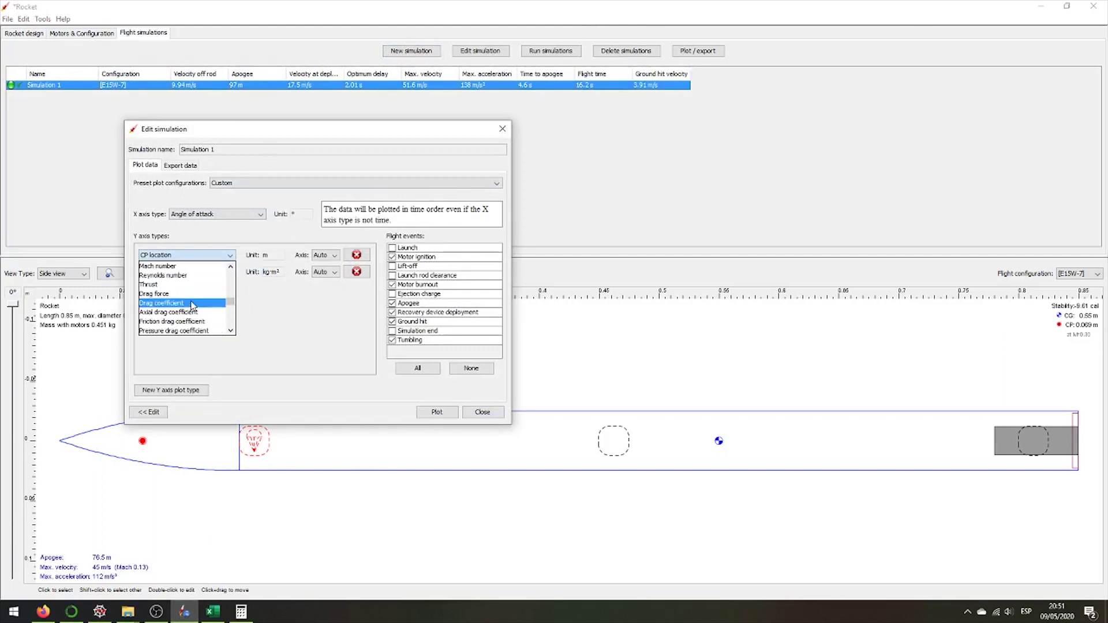
left_click(192, 304)
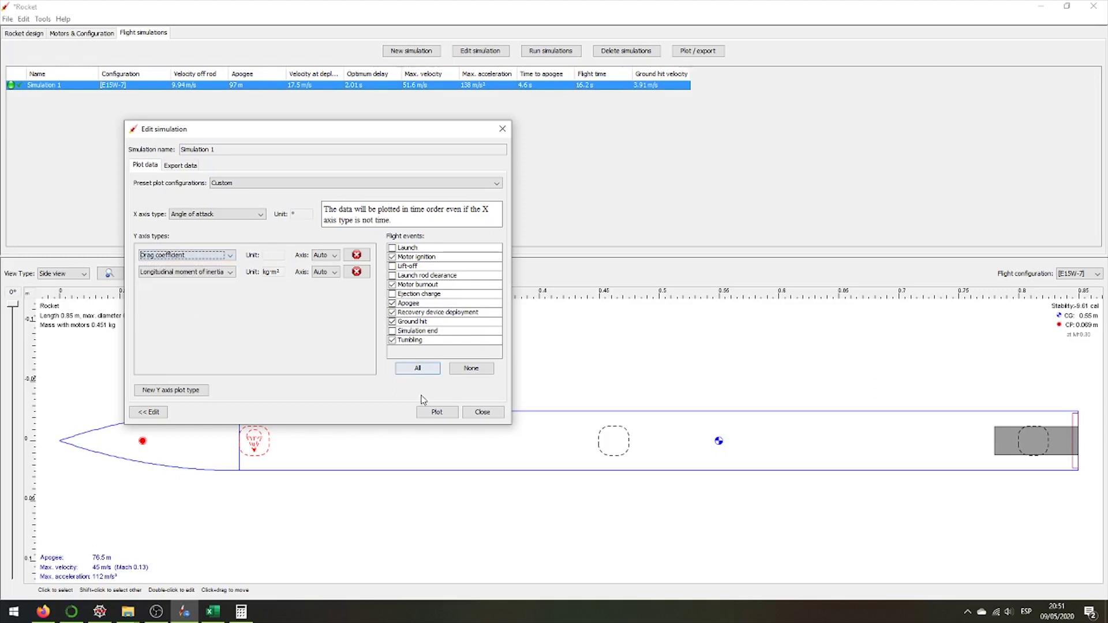
left_click(355, 271)
left_click(437, 412)
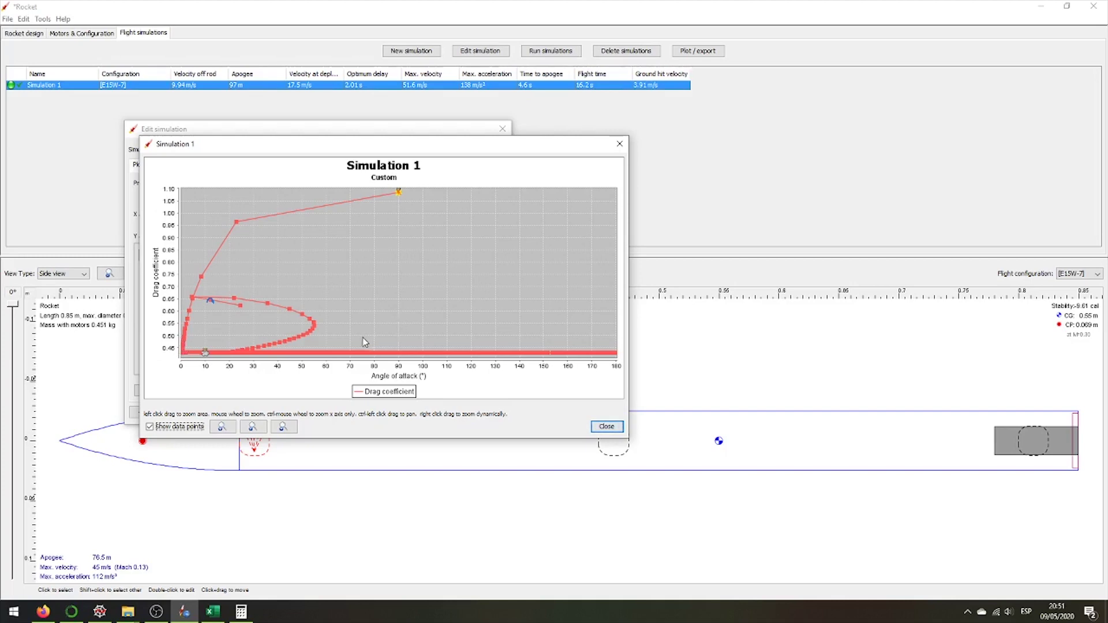
Zoom the drag coefficient plot into 48–61° to read a value near 0.43
left_click_drag(365, 338, 407, 358)
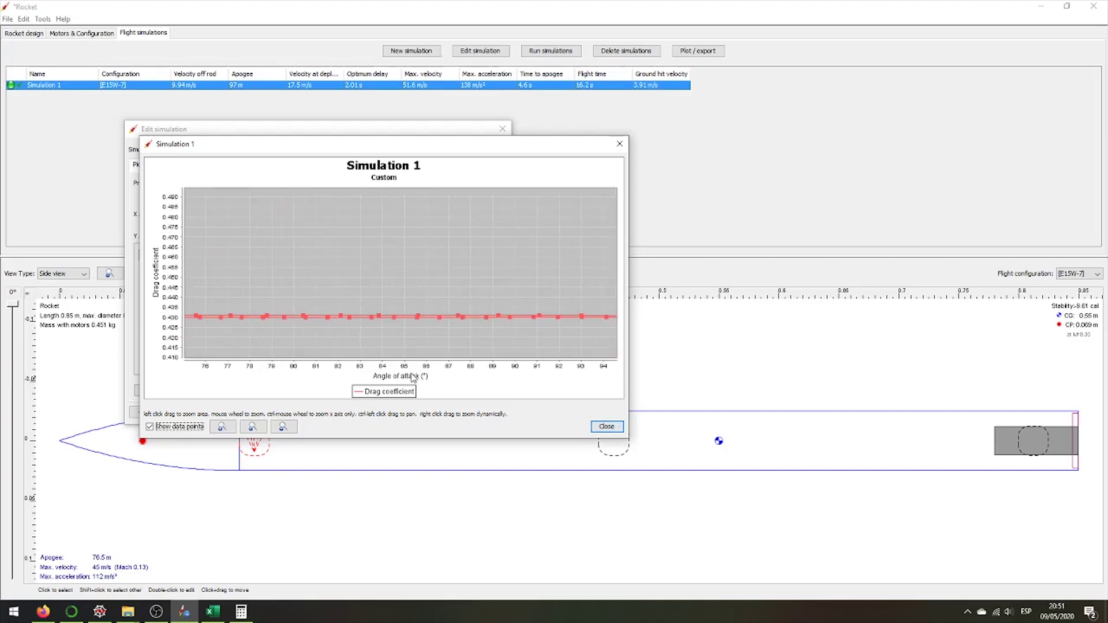
left_click(282, 426)
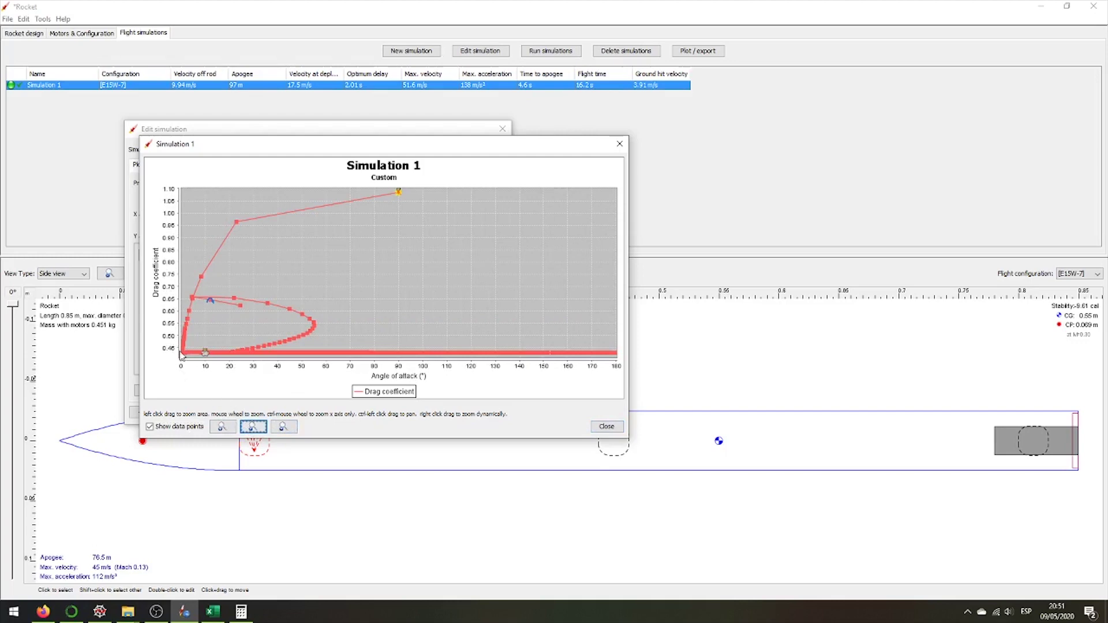
left_click_drag(297, 340, 327, 358)
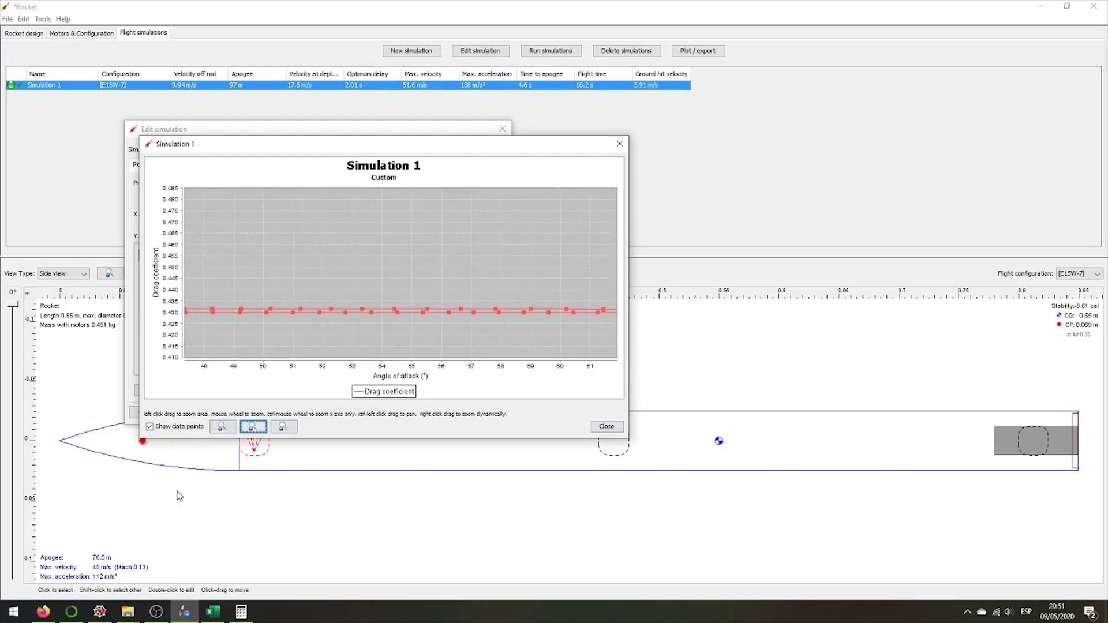
left_click(99, 612)
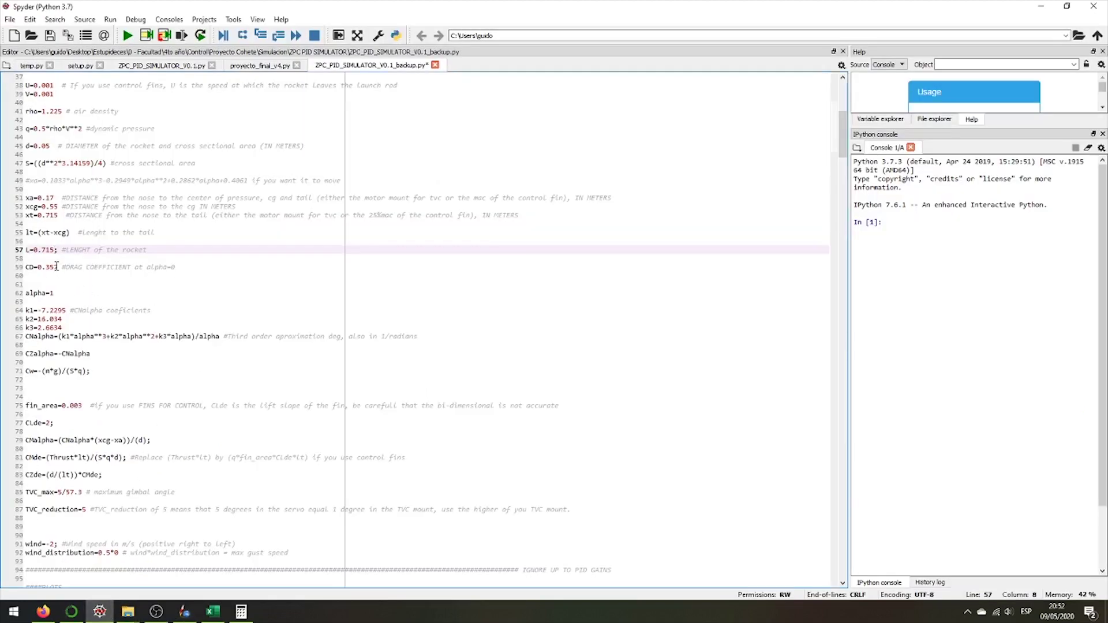
type(";")
Replace CD 0.357 with 0.43 and alpha 1 with 1.571, then close OpenRocket's drag plot
left_click_drag(57, 268, 46, 270)
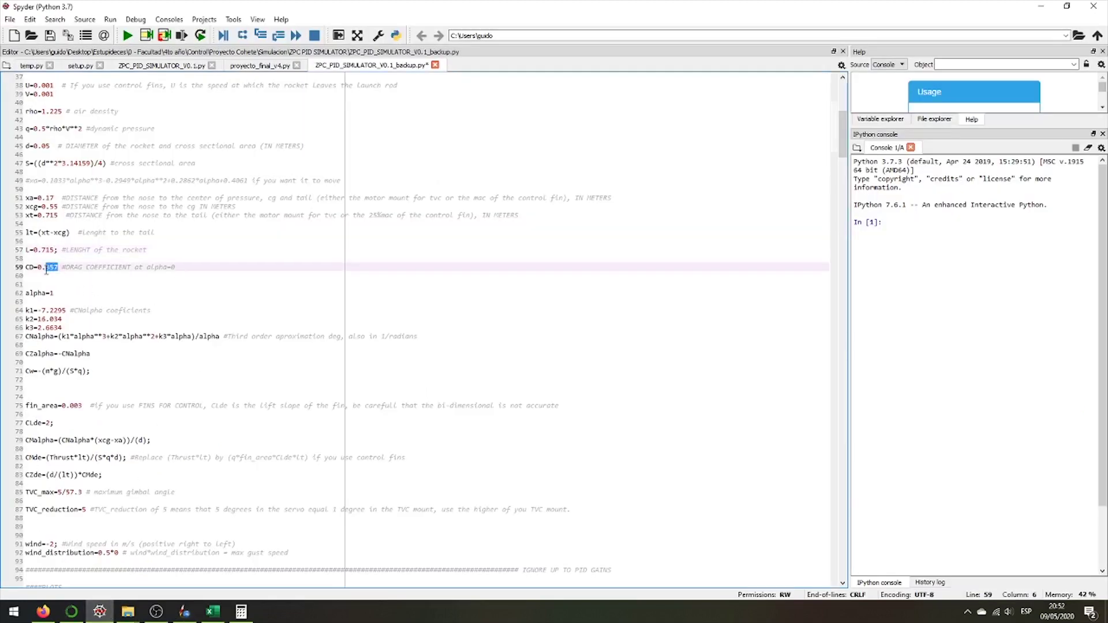
type("43")
left_click(55, 293)
type(".571")
scroll(57, 284, "down", 2)
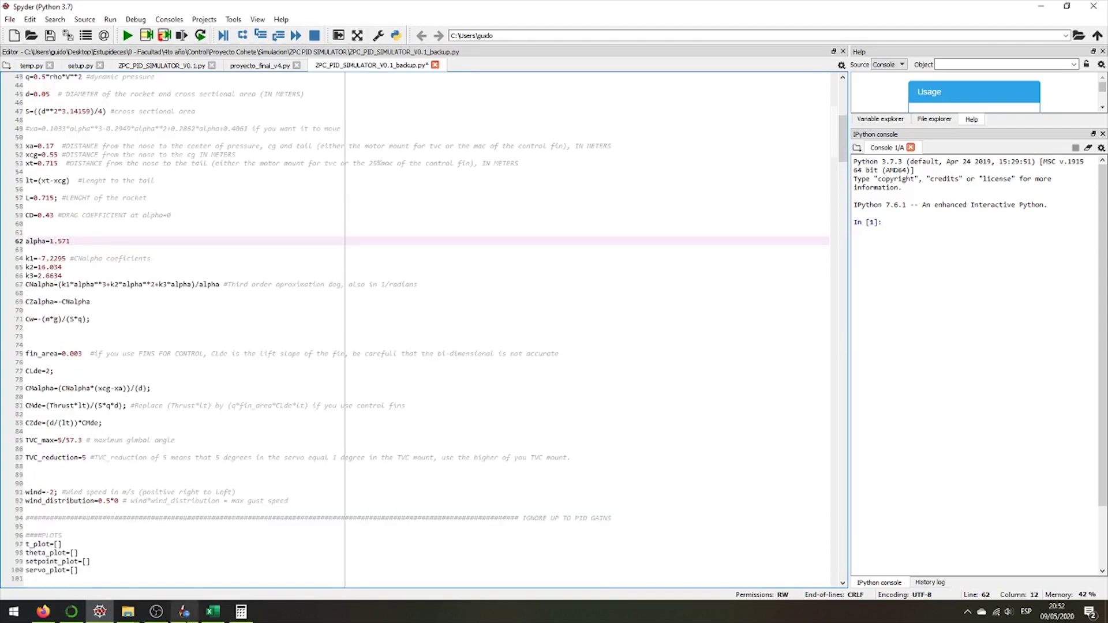
left_click(184, 612)
left_click(617, 144)
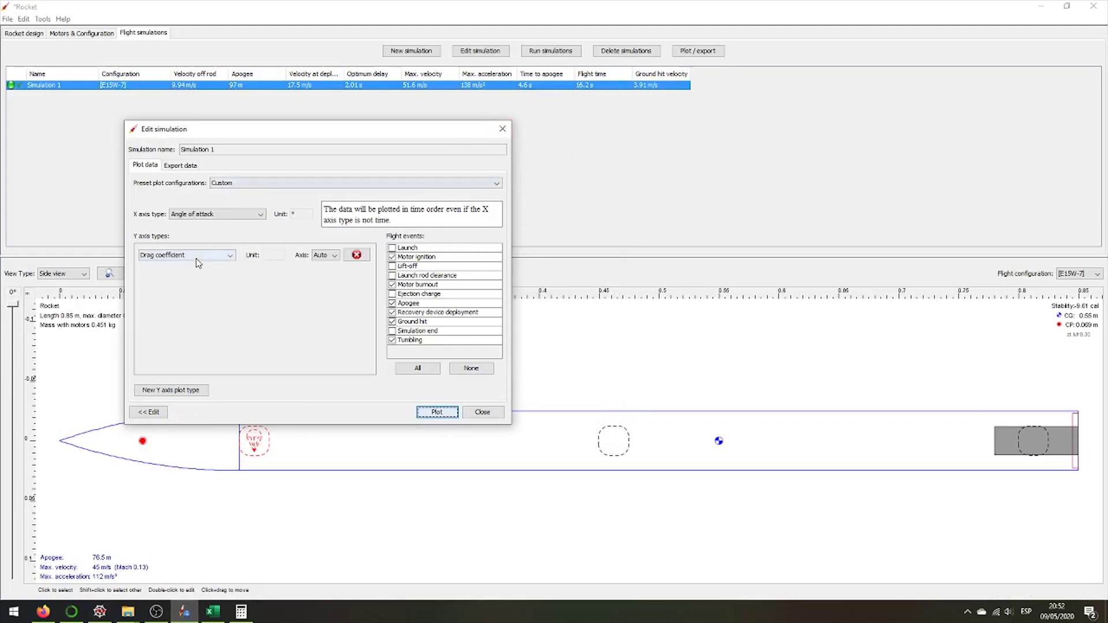
Plot Simulation 1's normal force coefficient against angle of attack, then close the plot
left_click(229, 255)
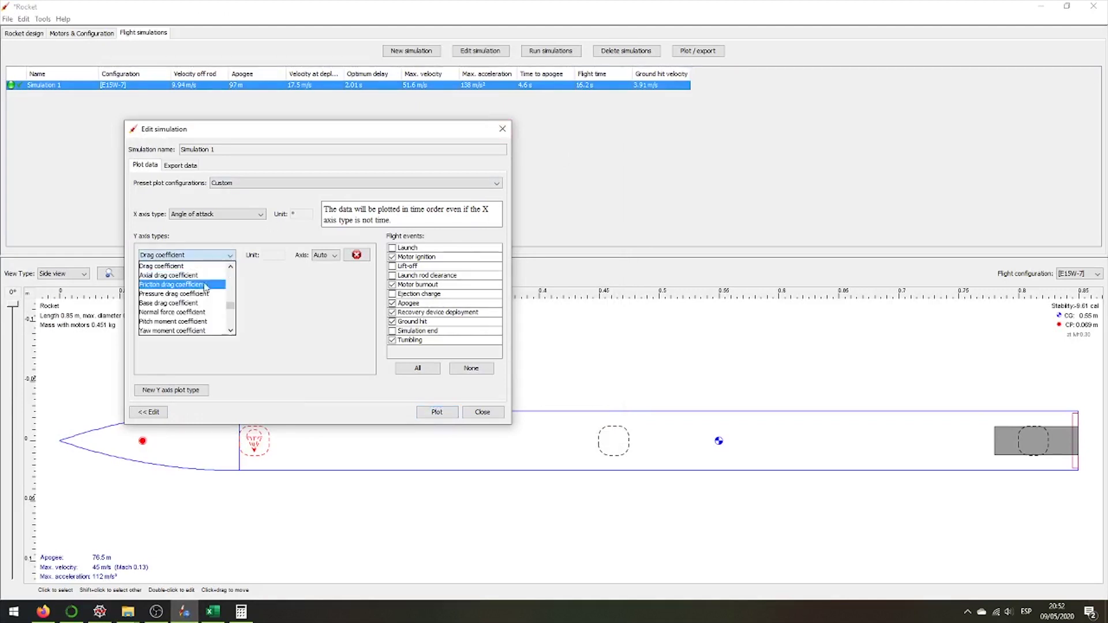
left_click(199, 312)
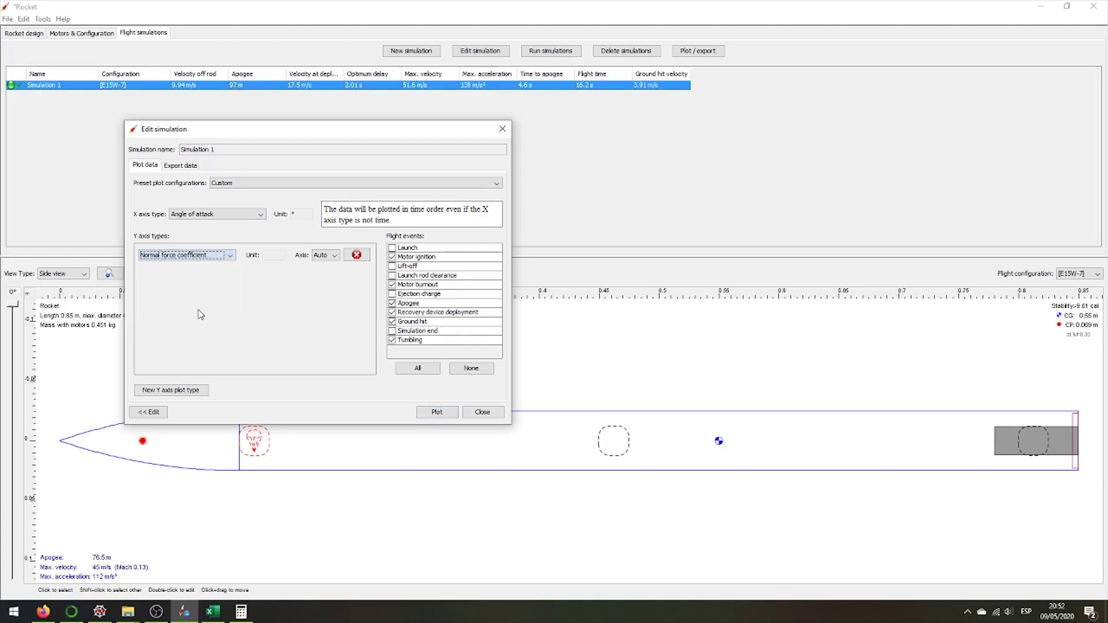
left_click(438, 412)
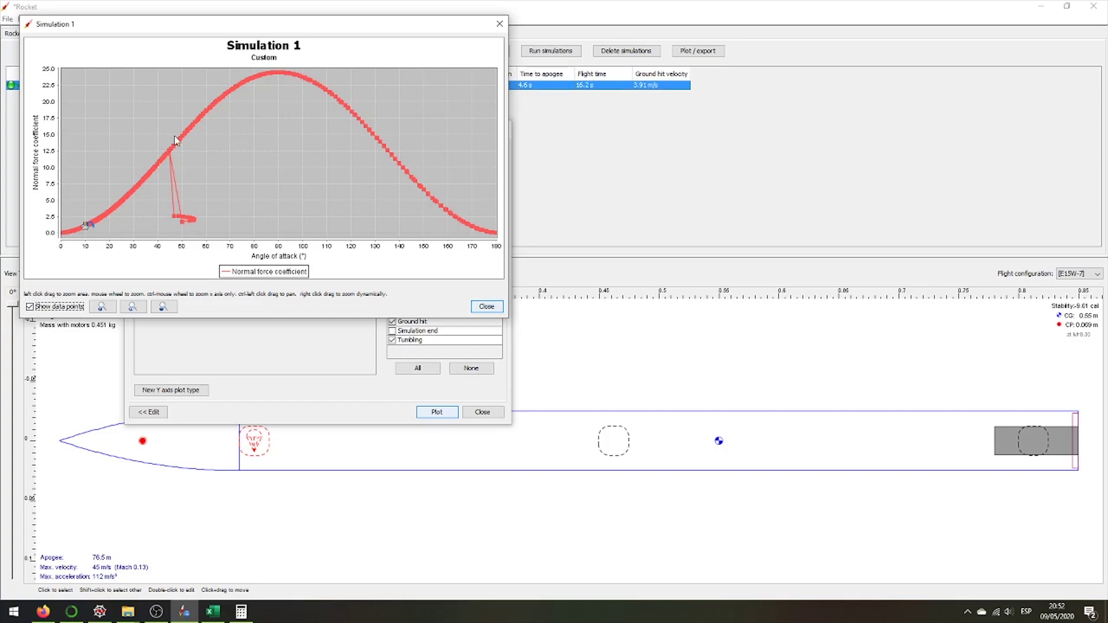
left_click(503, 25)
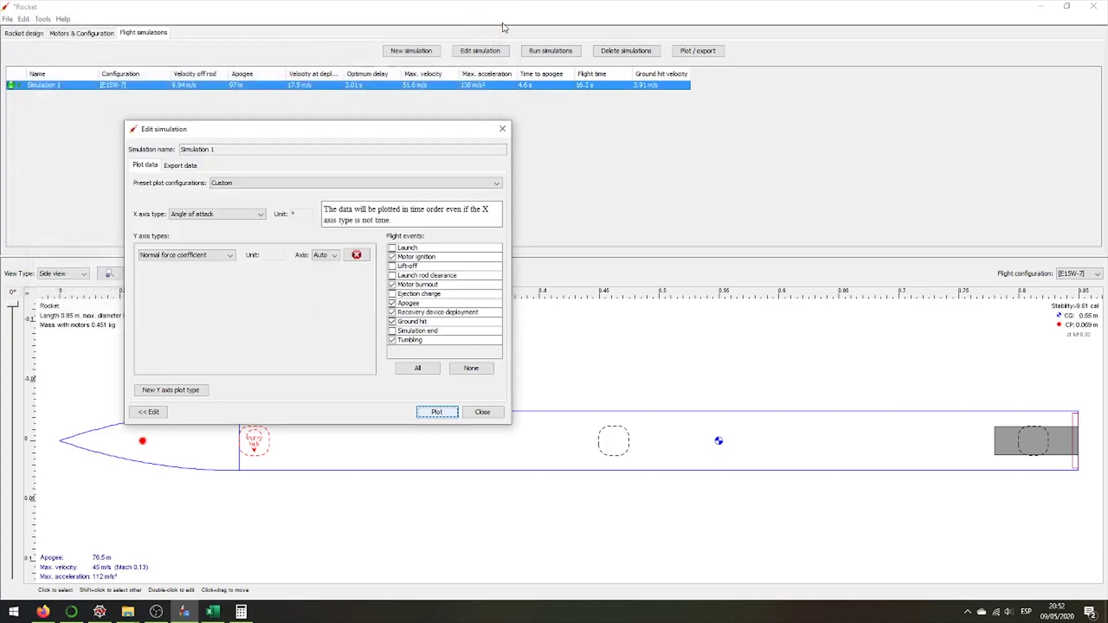
Select Angle of attack in radians and Normal force coefficient as the export variables
left_click(190, 166)
left_click(329, 252)
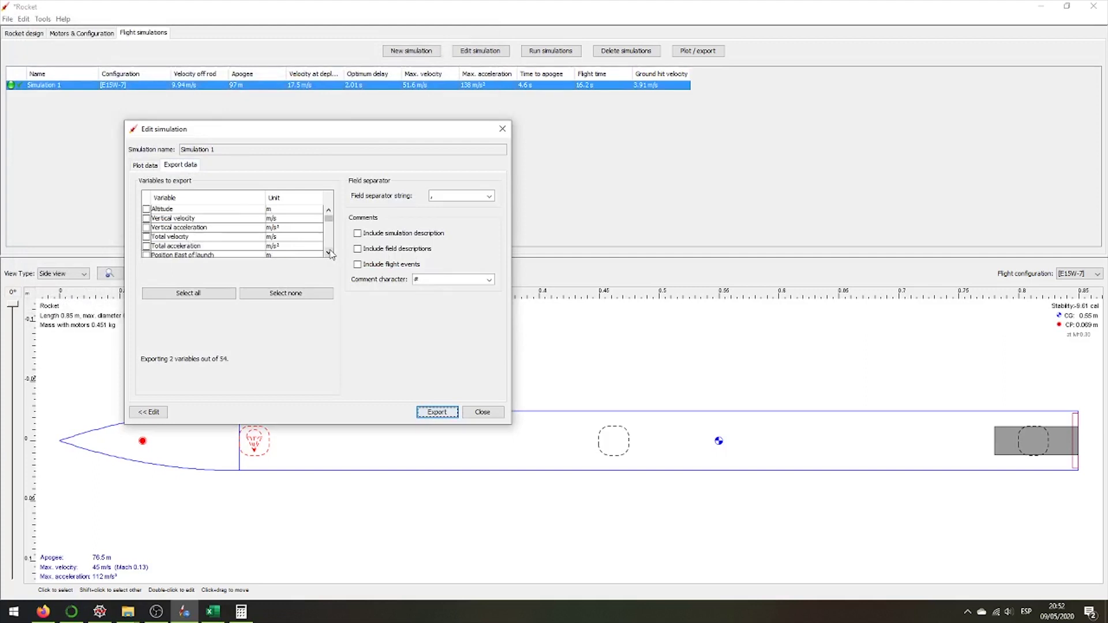
left_click(329, 254)
left_click(329, 253)
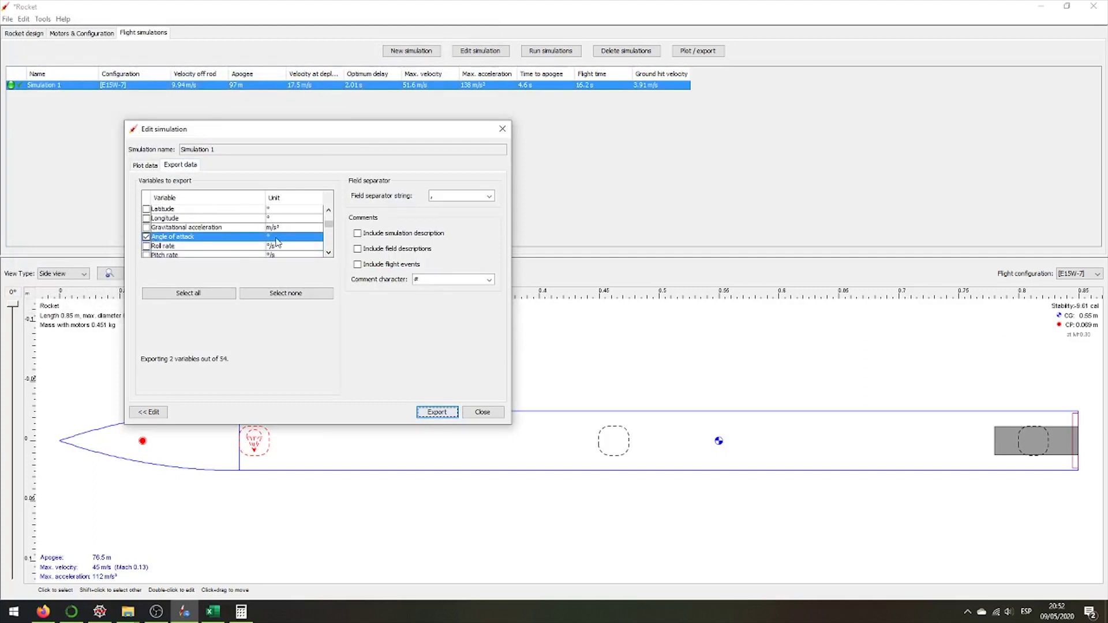
left_click(294, 242)
left_click(281, 255)
left_click(329, 253)
left_click(329, 253)
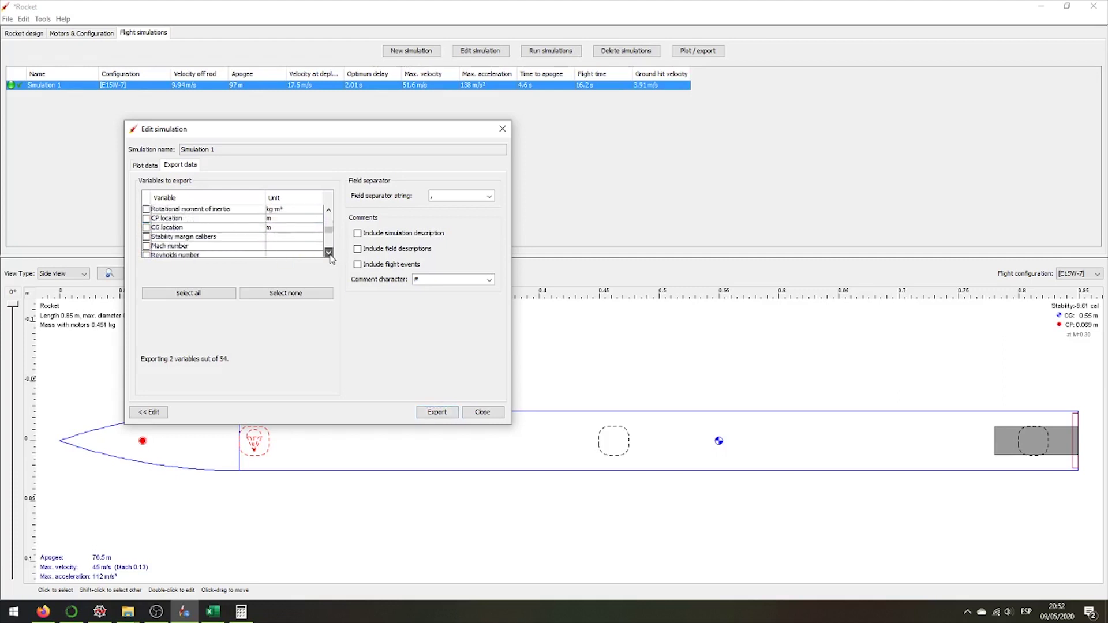
left_click(329, 253)
left_click(329, 253)
left_click(329, 253)
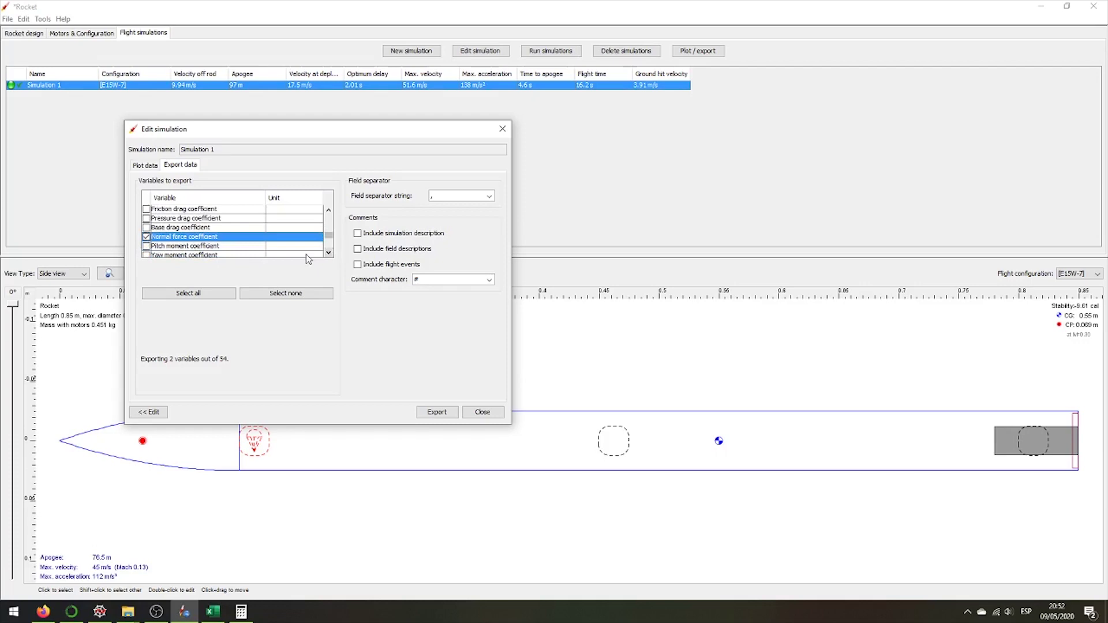
Export the selected variables and cancel the save dialog
left_click(435, 413)
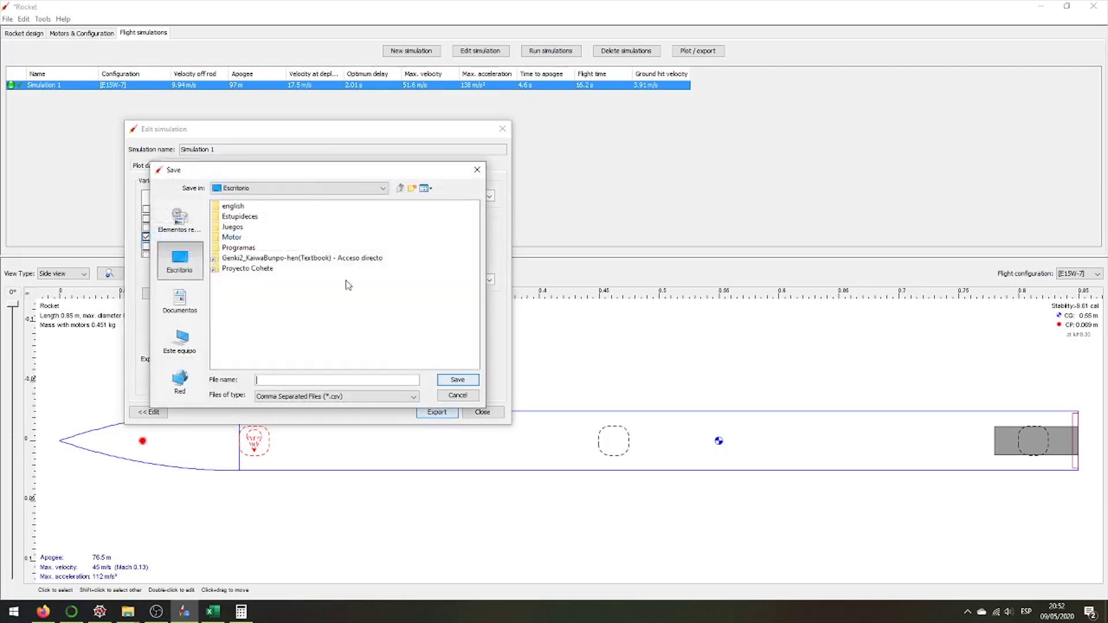
left_click(457, 395)
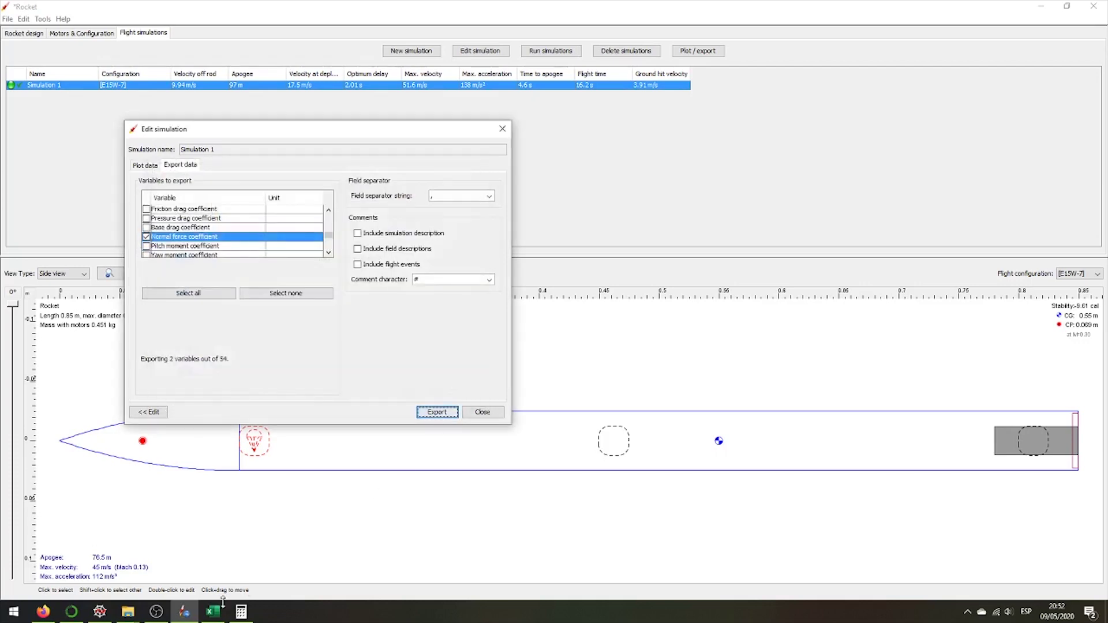
key("alt+Tab")
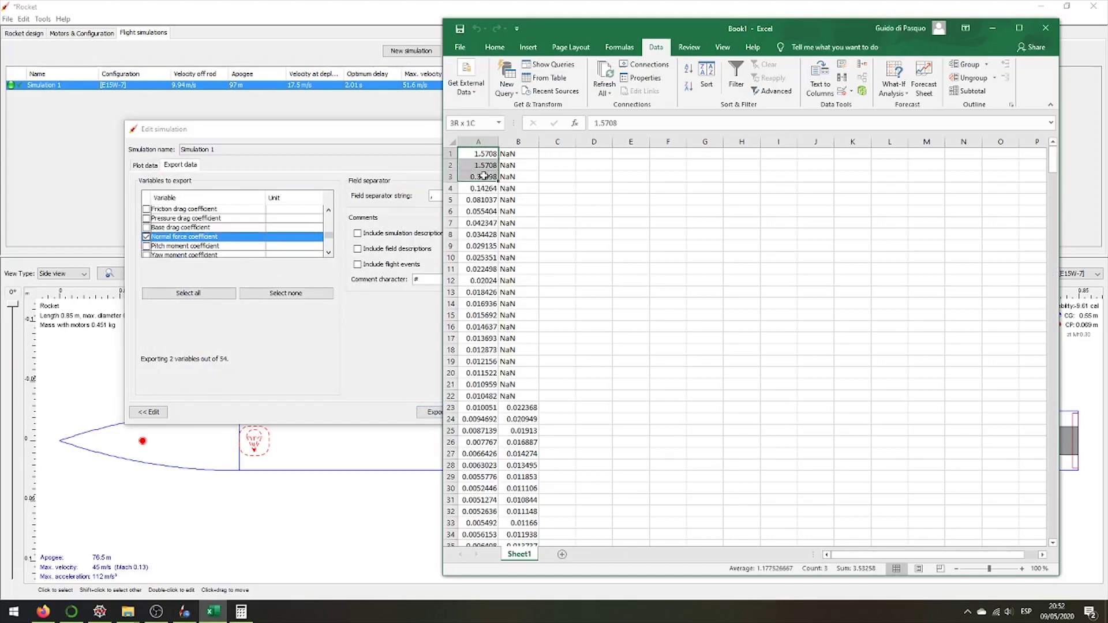
Delete the leading NaN cells A1:B22, shifting the remaining data up
left_click(668, 234)
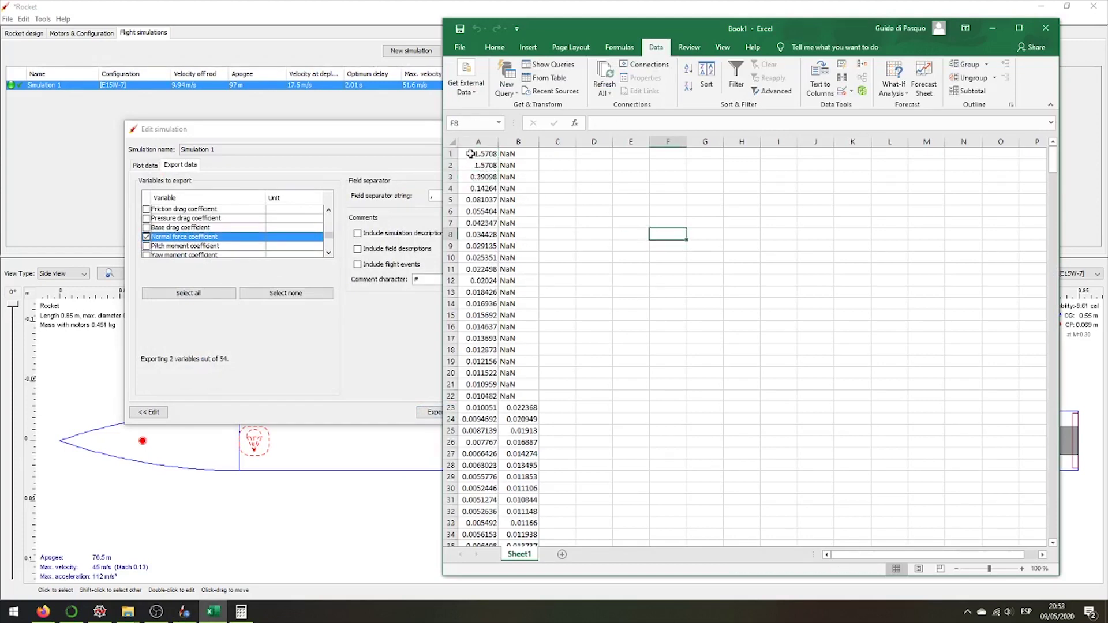
left_click_drag(470, 153, 520, 395)
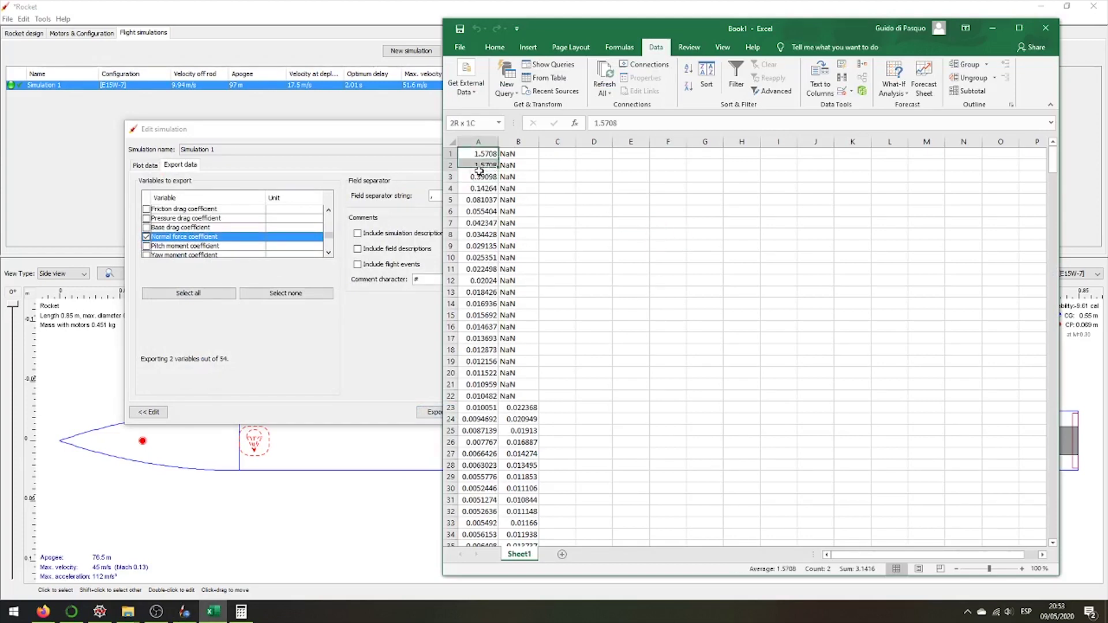
right_click(491, 354)
left_click(532, 444)
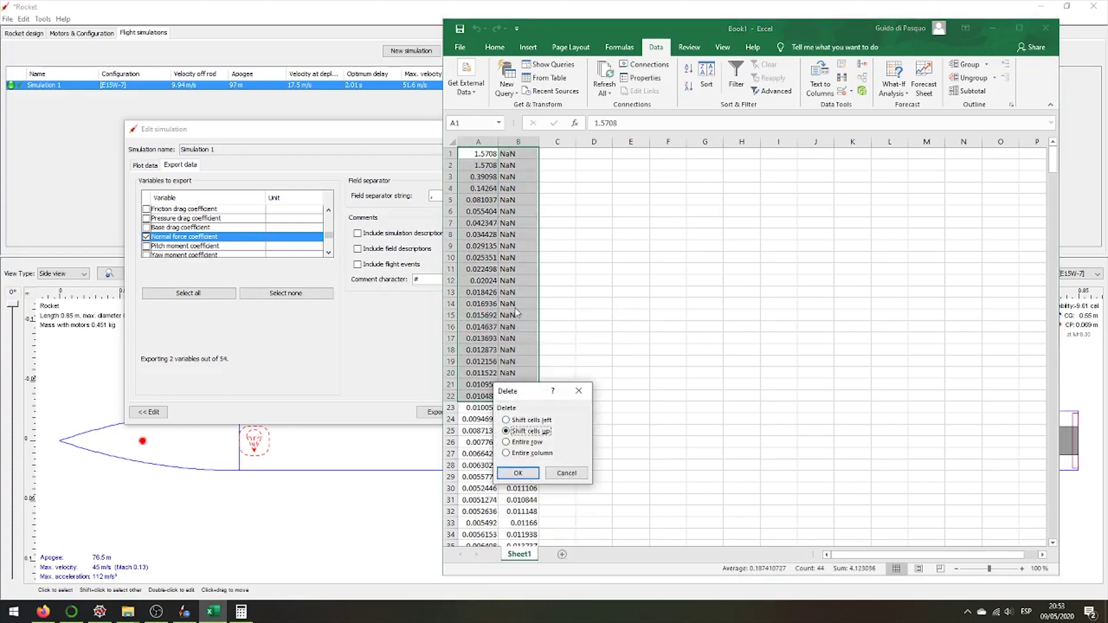
left_click(530, 473)
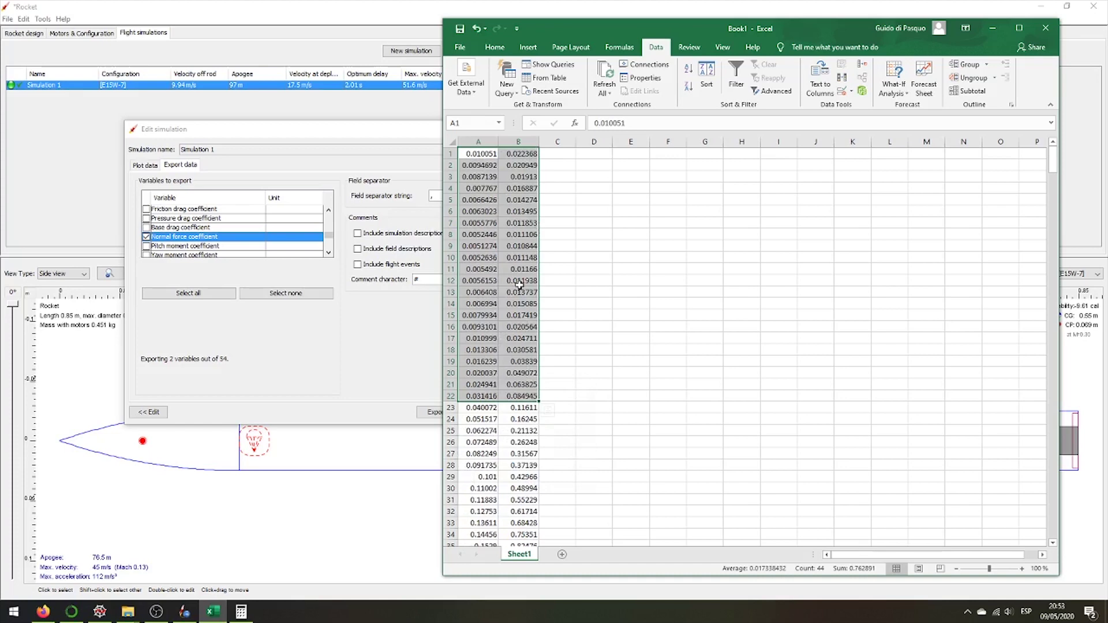
scroll(548, 313, "down", 3)
scroll(548, 313, "down", 10)
scroll(528, 322, "down", 10)
scroll(487, 390, "down", 10)
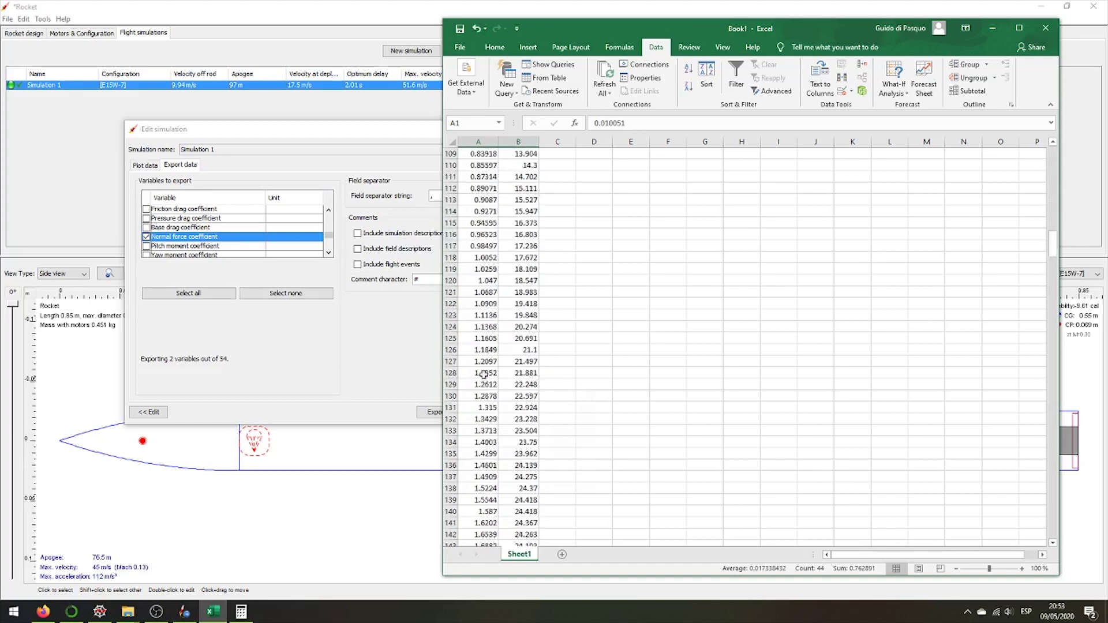
scroll(484, 381, "down", 9)
scroll(491, 333, "up", 5)
scroll(492, 346, "down", 1)
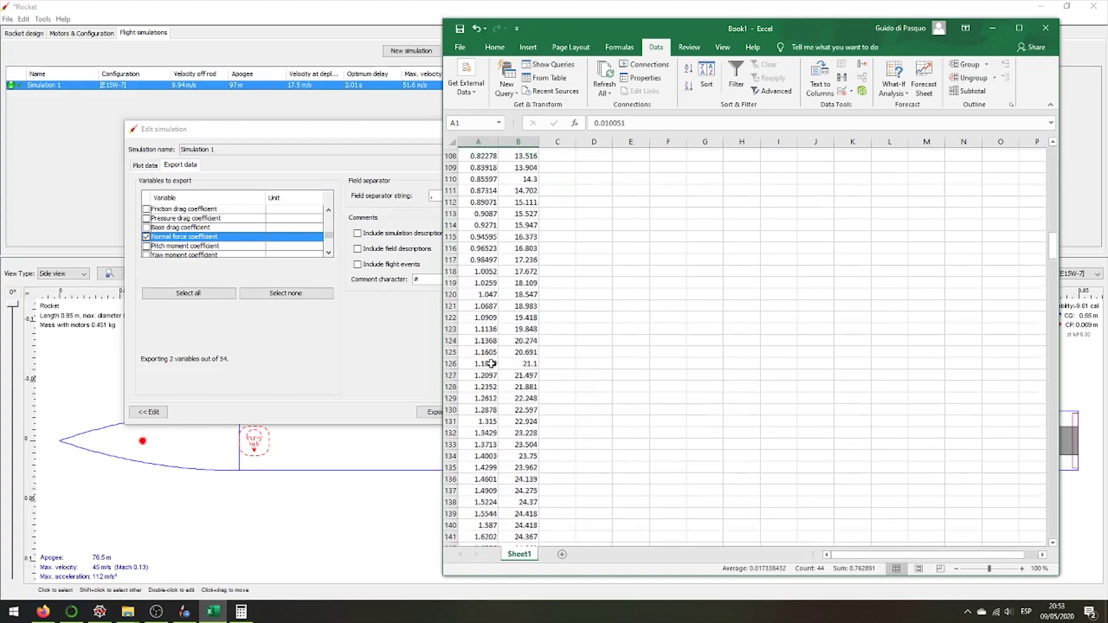
scroll(491, 355, "down", 1)
scroll(491, 364, "down", 1)
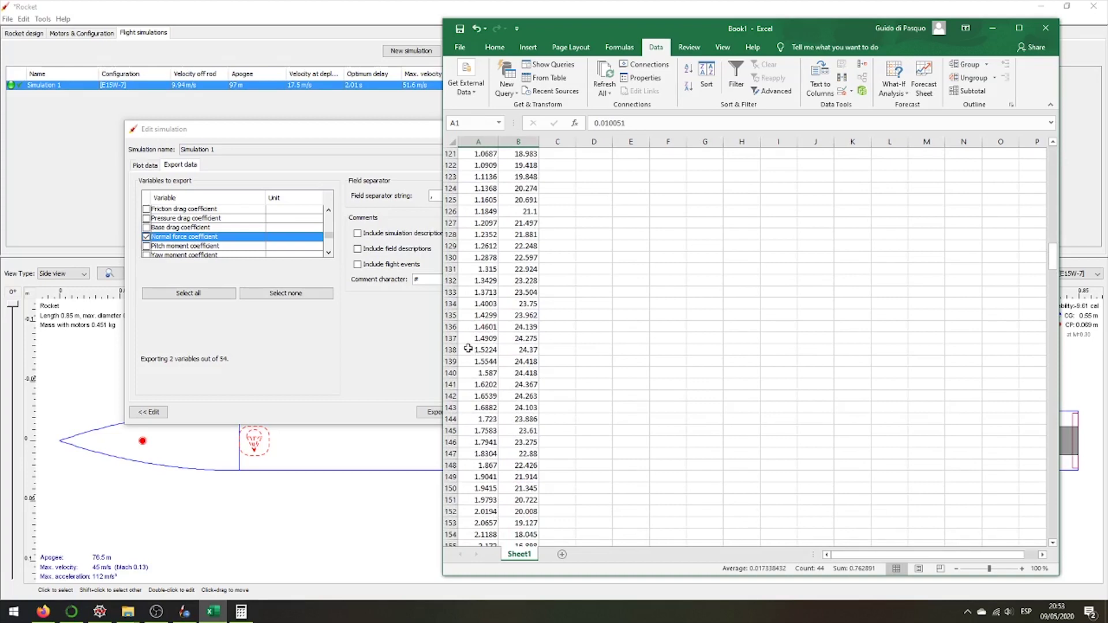
mouse_move(467, 348)
left_mouse_down()
mouse_move(555, 620)
mouse_move(519, 469)
left_mouse_up()
Delete all rows below row 137
right_click(517, 455)
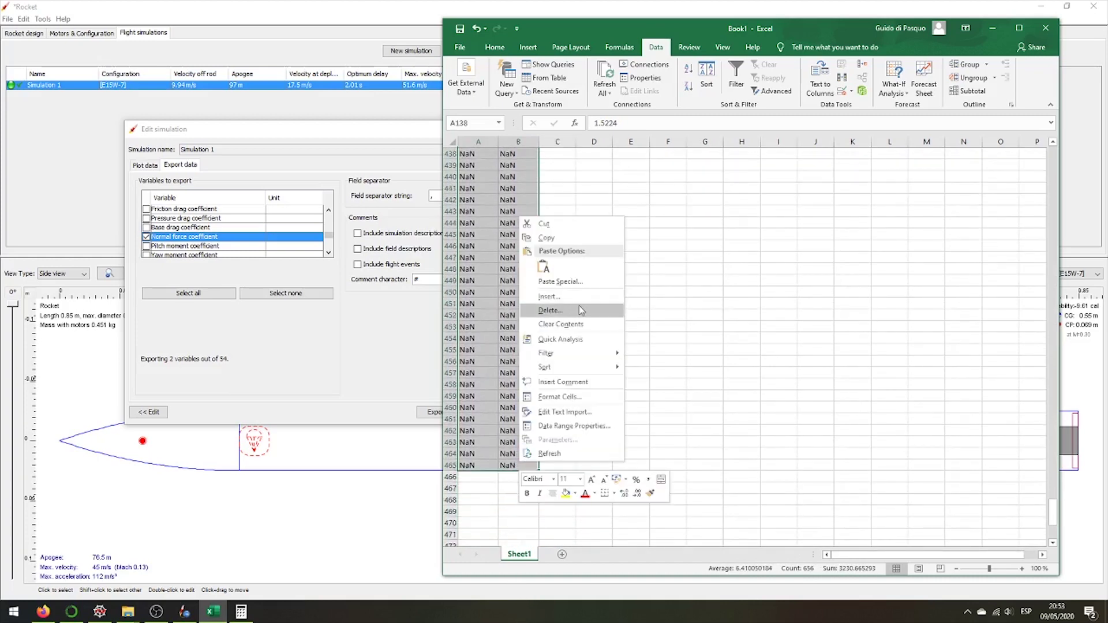
left_click(549, 310)
left_click(555, 337)
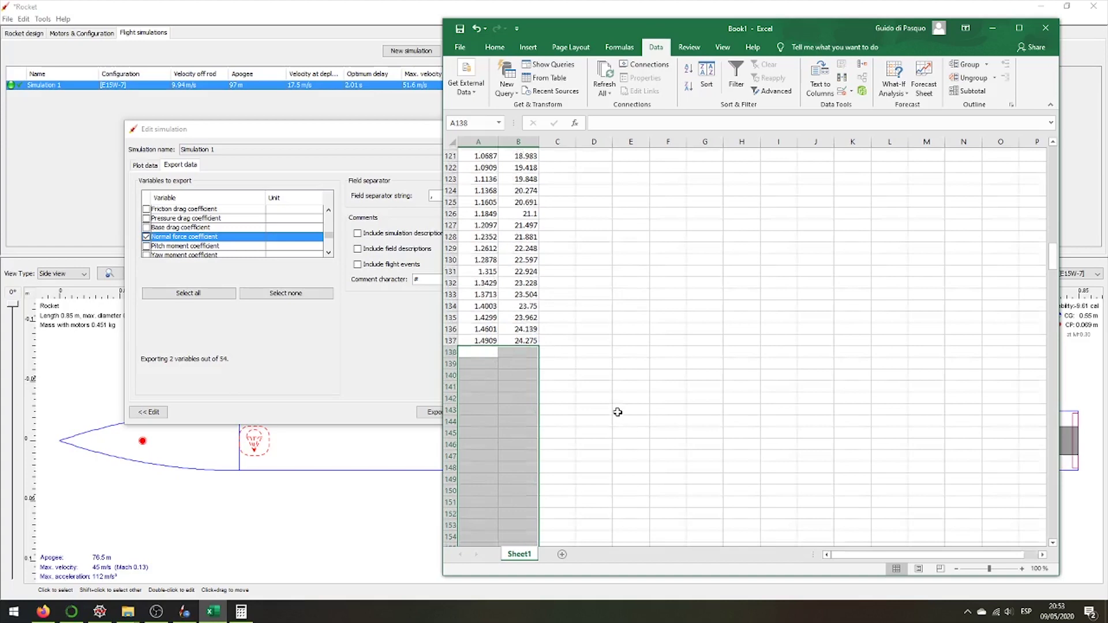
scroll(549, 440, "up", 20)
scroll(549, 441, "up", 10)
scroll(589, 440, "up", 10)
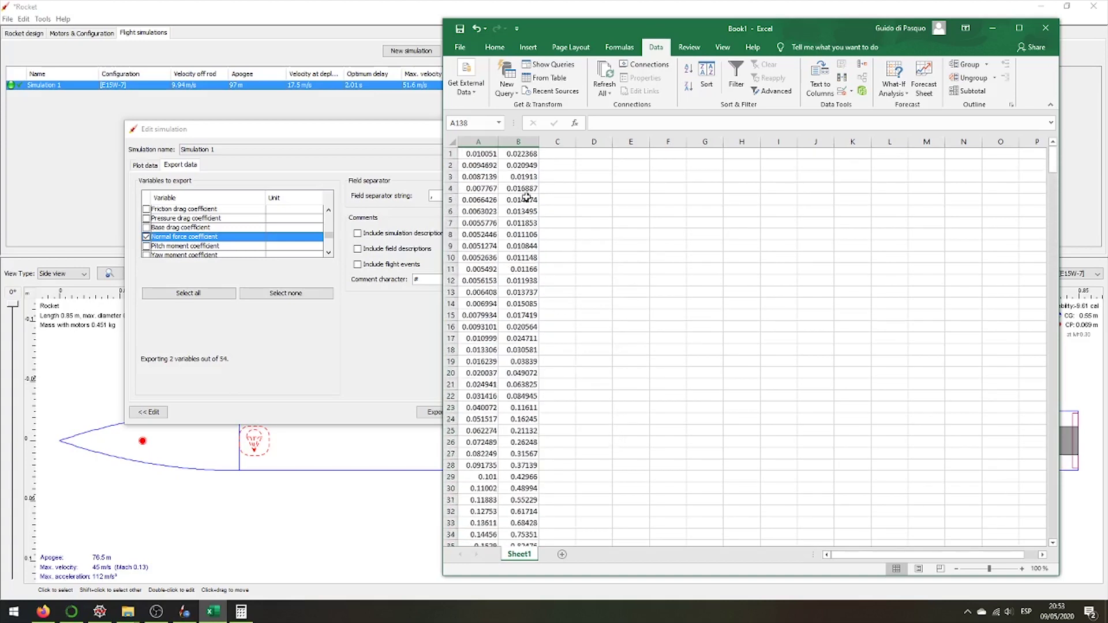
Insert a smooth-line scatter chart of columns A and B
left_click(479, 142)
left_click(510, 142, "ctrl")
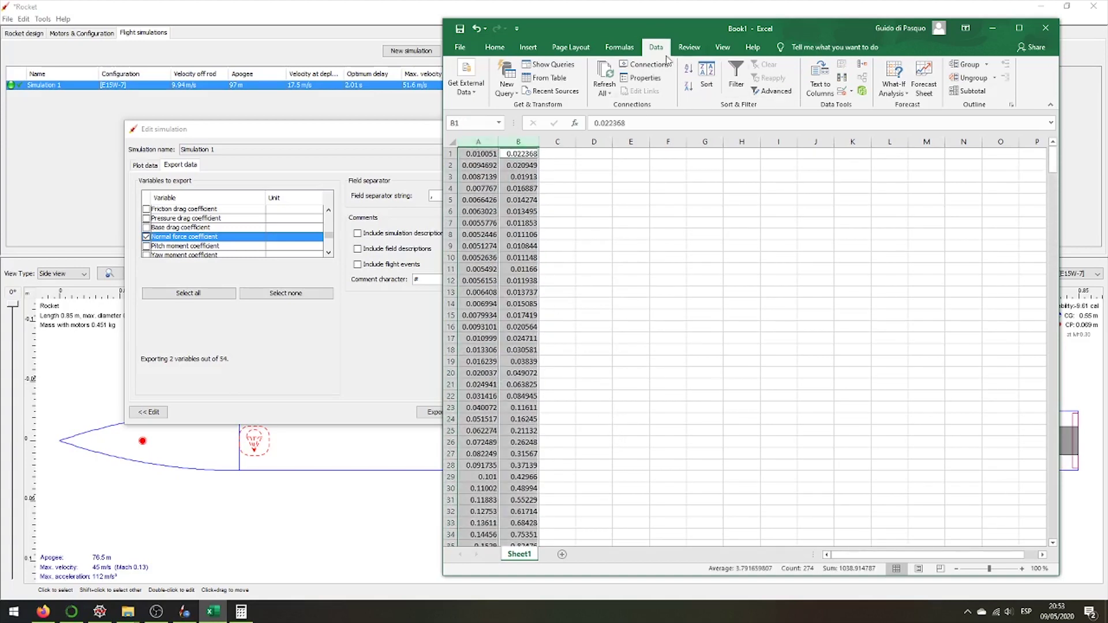
left_click(529, 48)
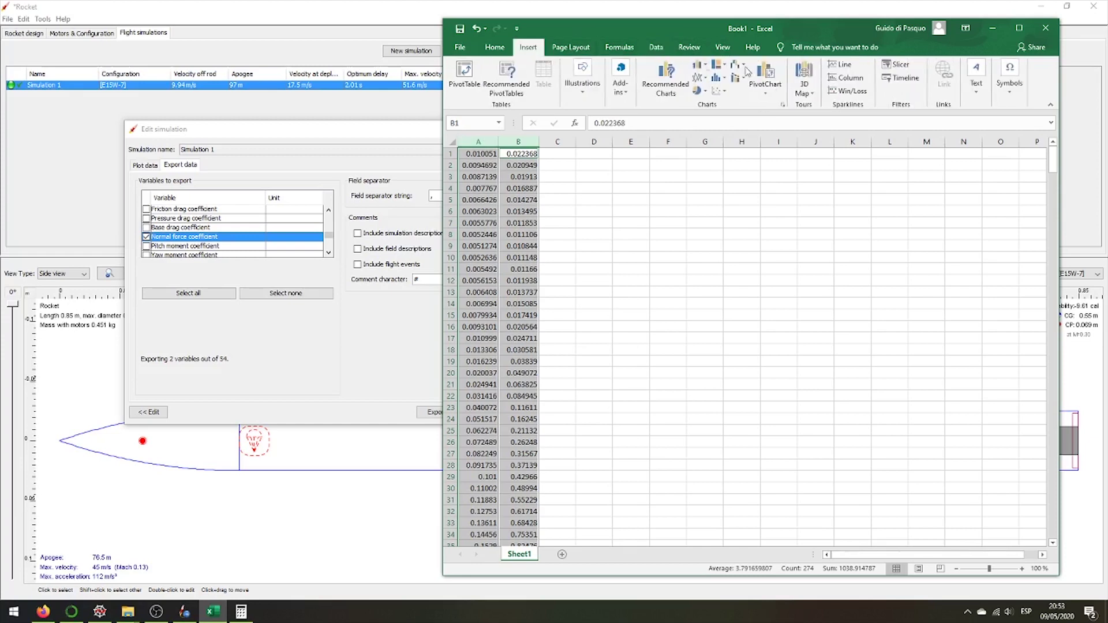
left_click(723, 91)
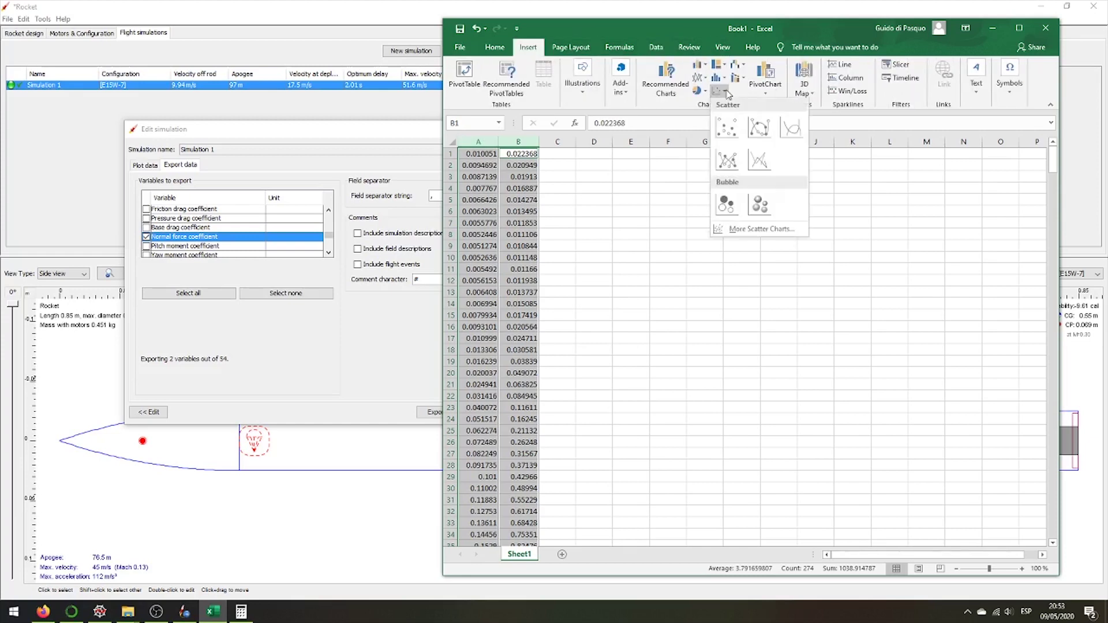
left_click(789, 133)
Add an order-3 polynomial trendline with its equation and R² shown, and reposition the label
right_click(804, 332)
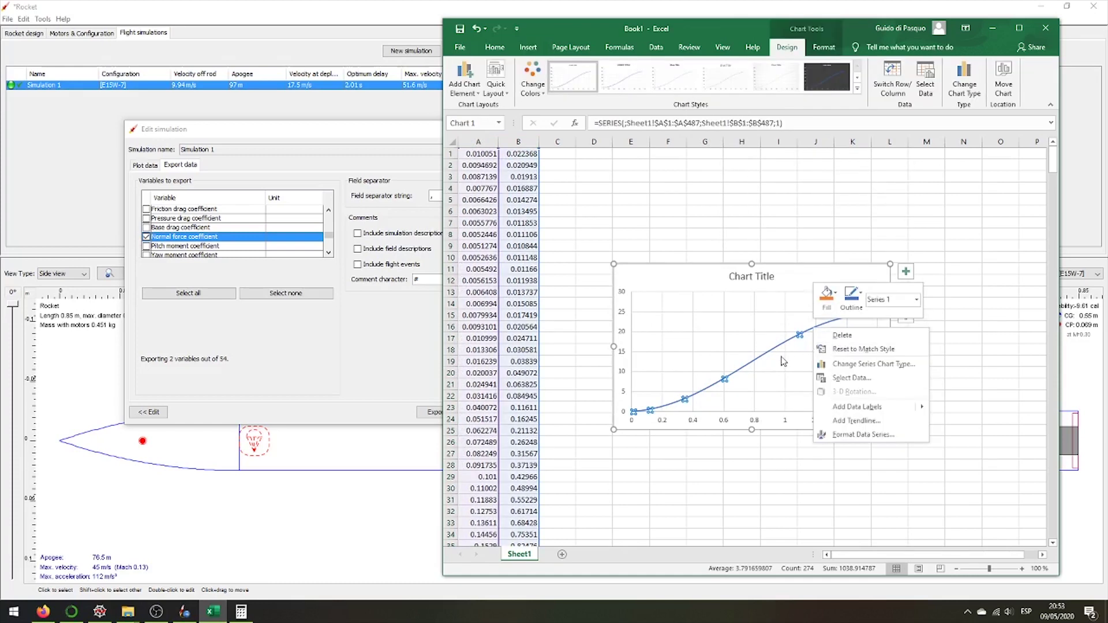
left_click(777, 352)
double_click(820, 328)
right_click(822, 329)
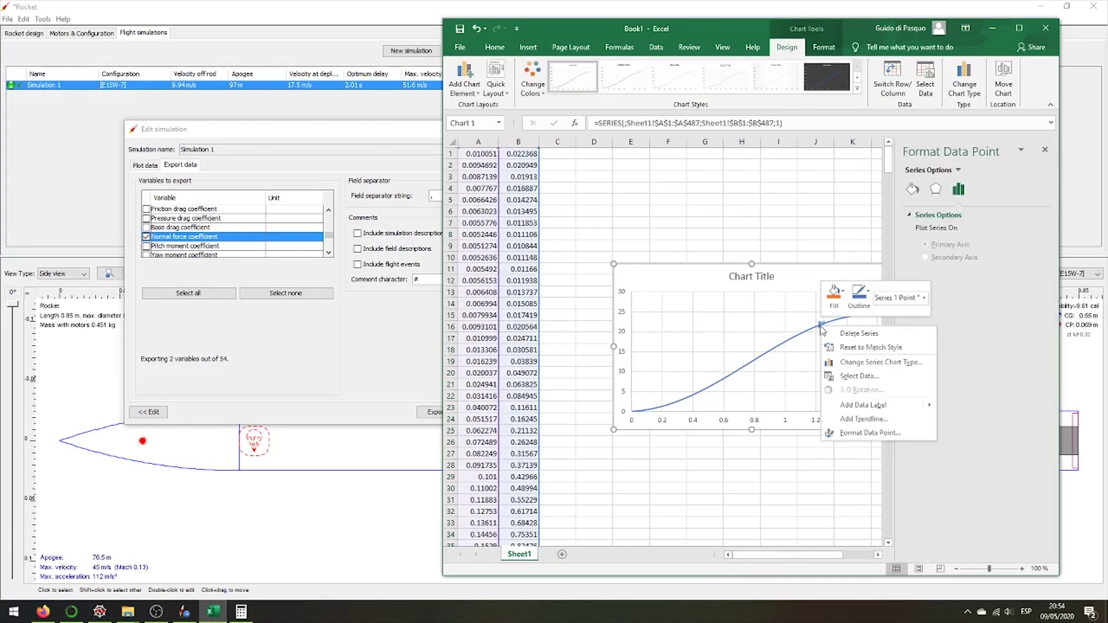
left_click(888, 419)
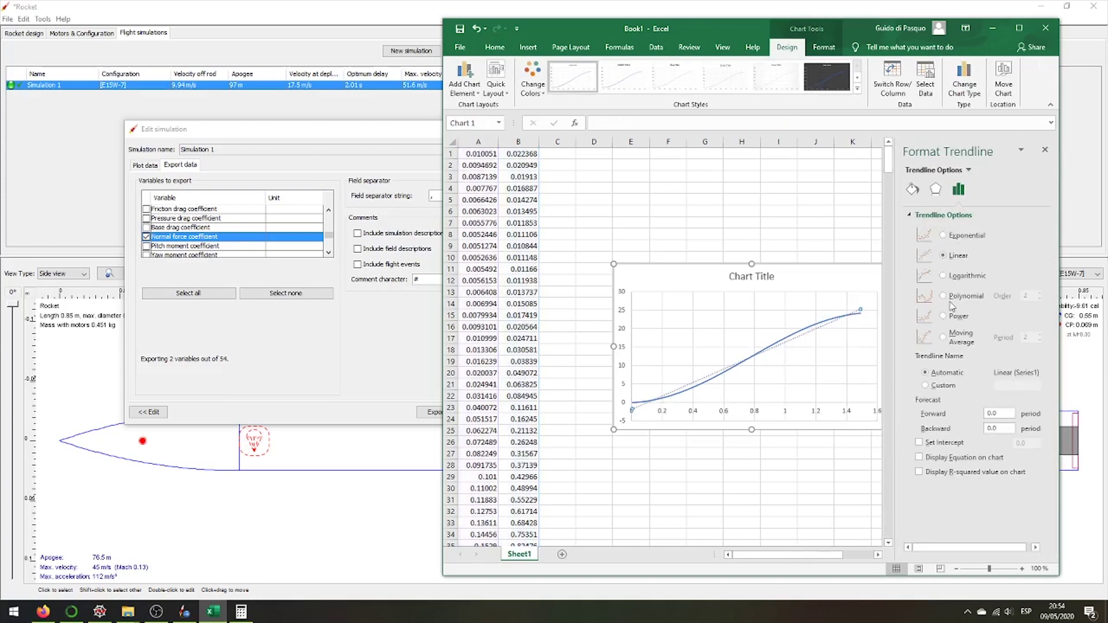
left_click(1036, 293)
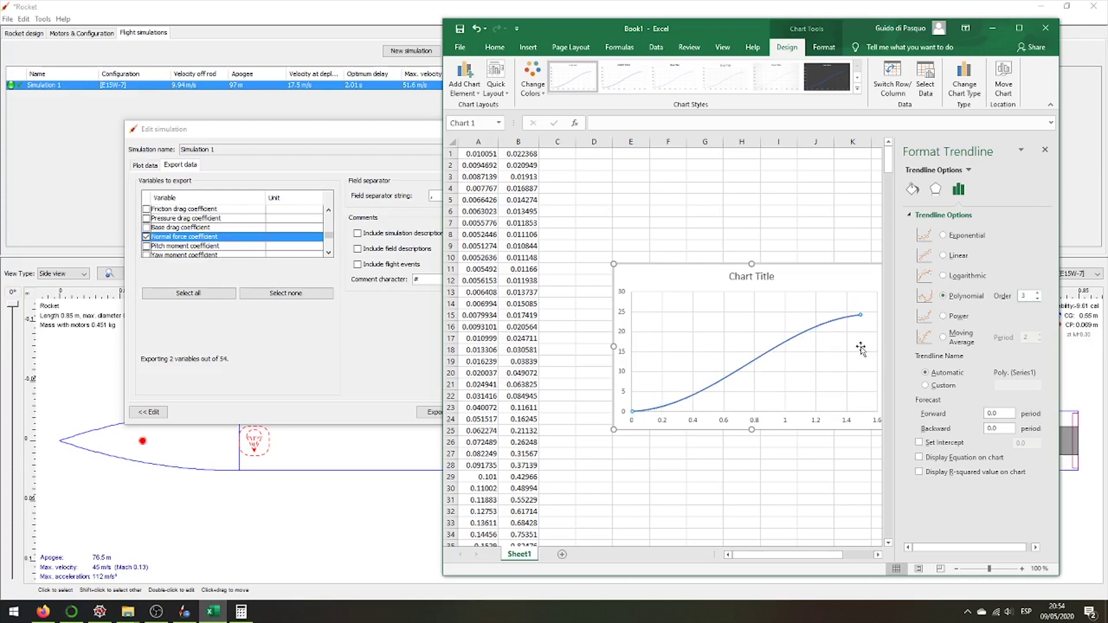
left_click(939, 460)
left_click(956, 474)
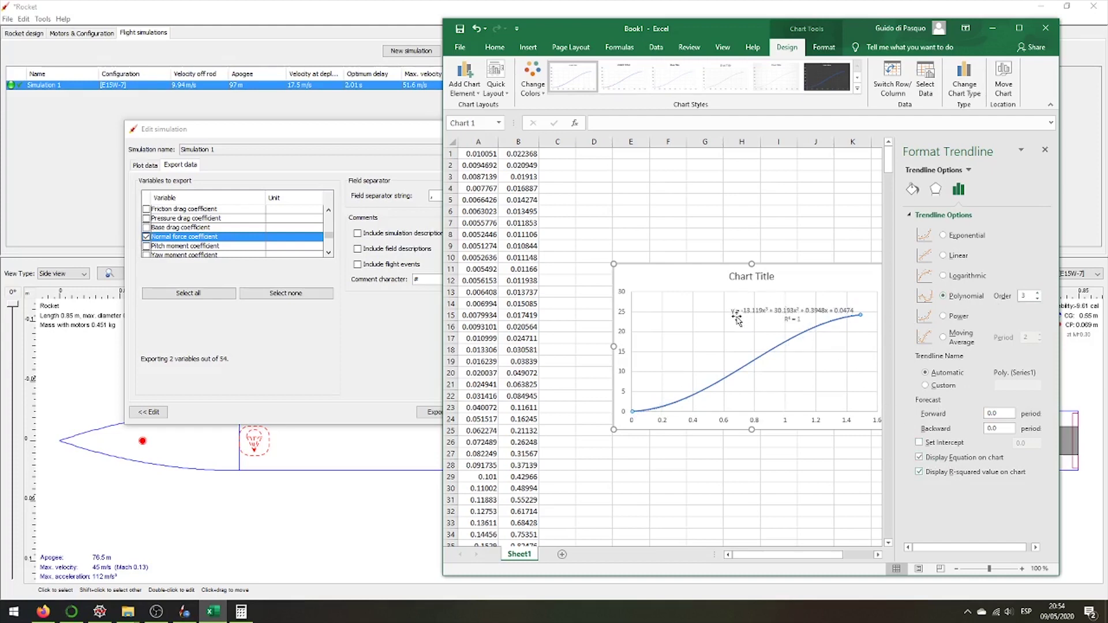
left_click_drag(759, 312, 717, 310)
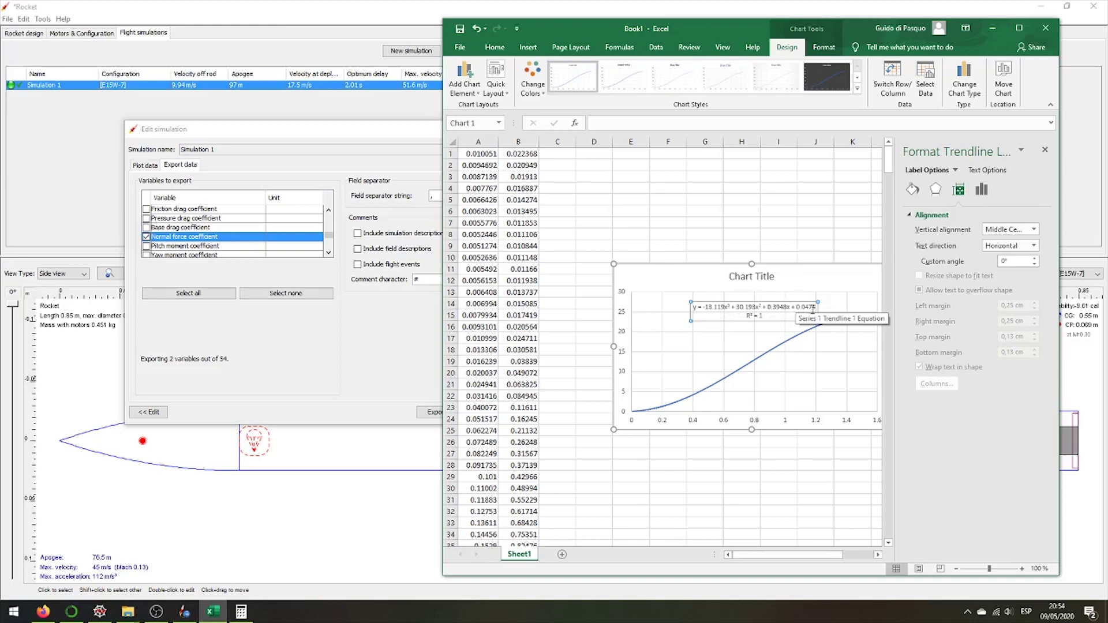
Snap Spyder to the left half of the screen with the Excel chart on the right
left_click(99, 611)
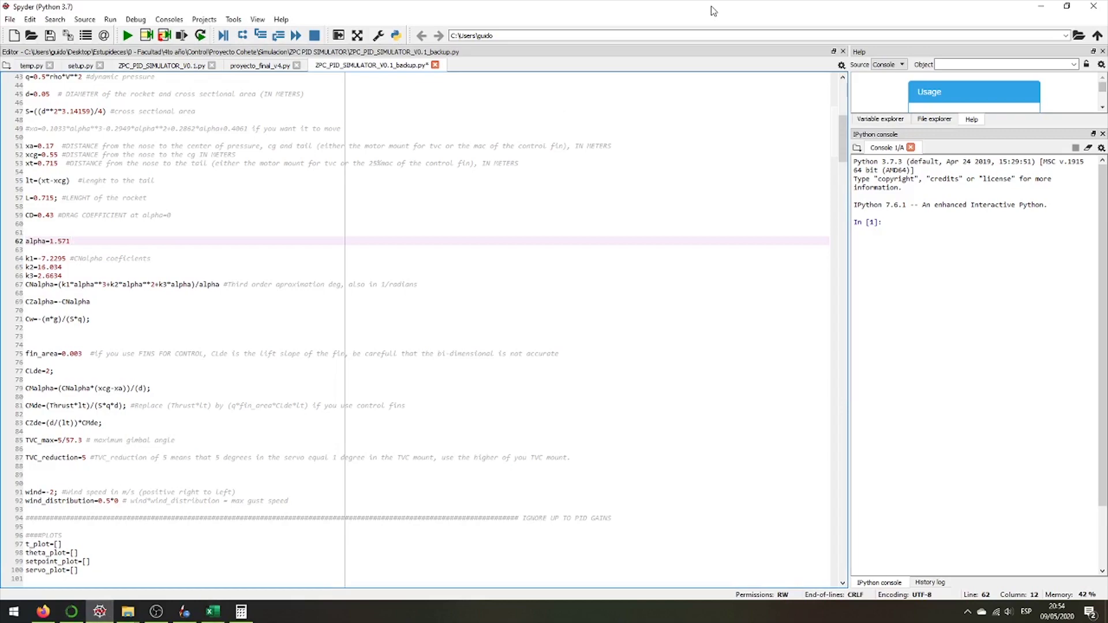
key("super+Left")
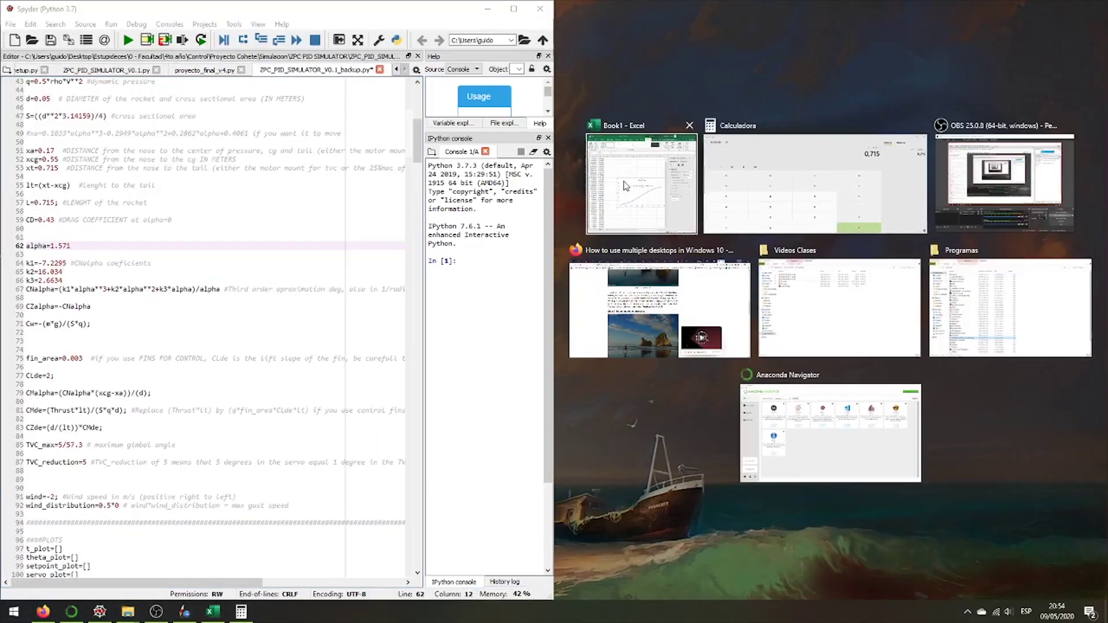
left_click(623, 186)
Replace k1, k2 and k3 with the trendline values -13.119, 30.193 and 0.3948
double_click(52, 264)
key("BackSpace")
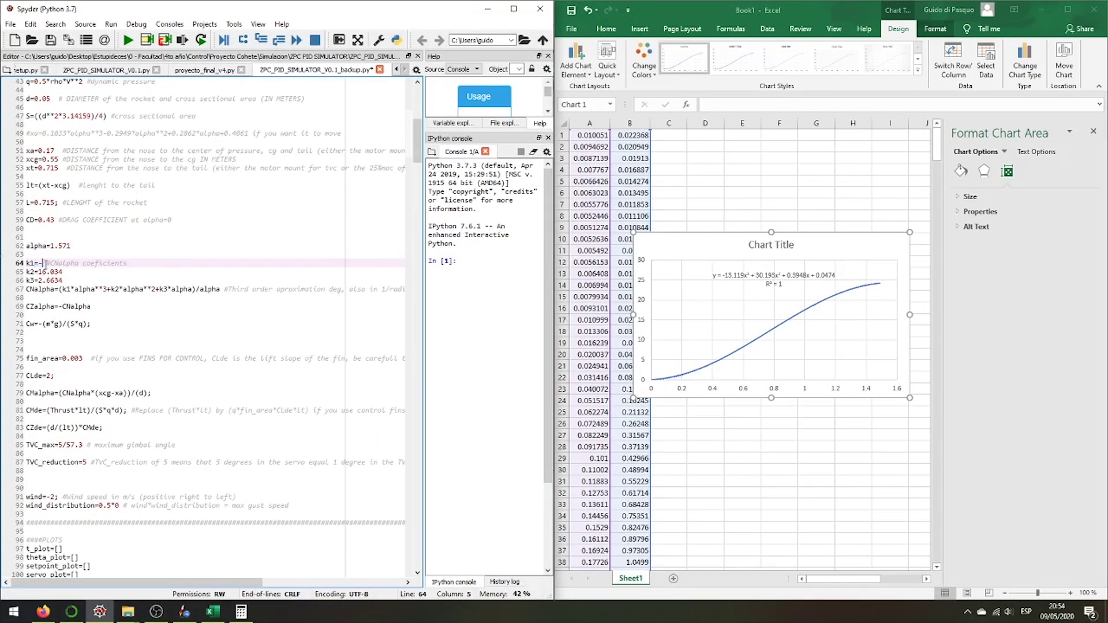
type("15.119")
double_click(49, 272)
type("30.")
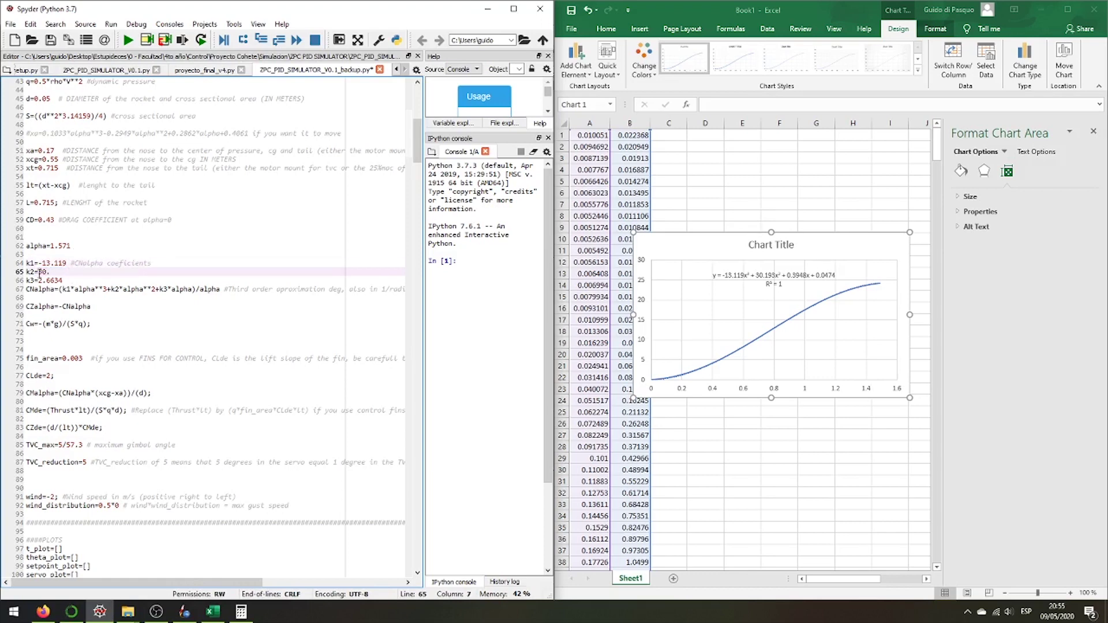
type("193")
key("Down")
key("shift+End")
type("3948")
scroll(104, 313, "down", 2)
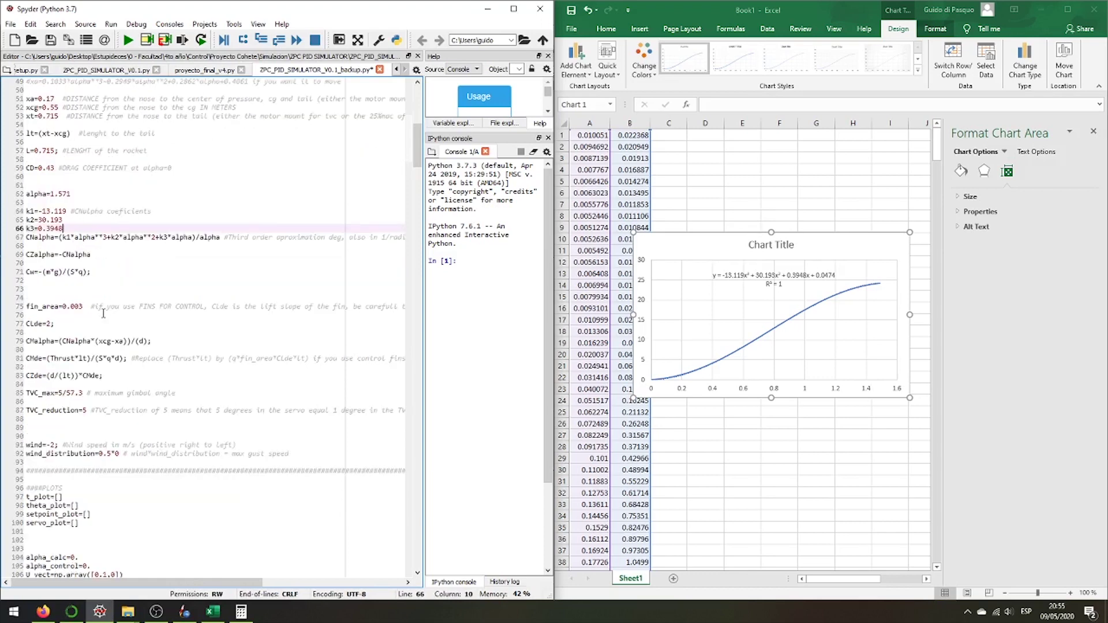
scroll(103, 314, "down", 2)
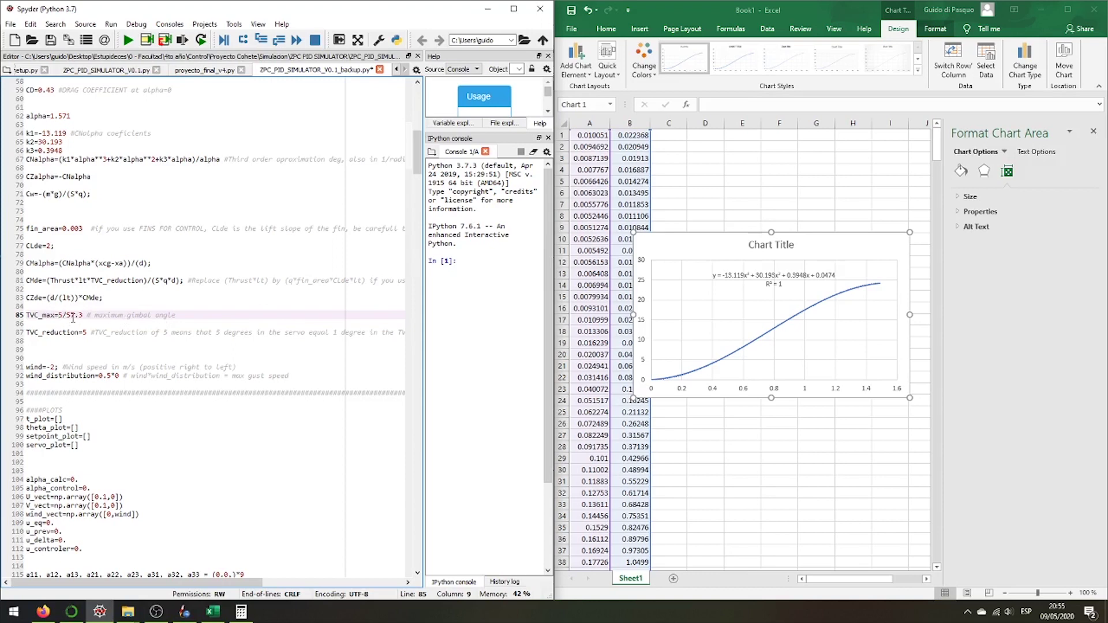
left_click_drag(63, 316, 81, 315)
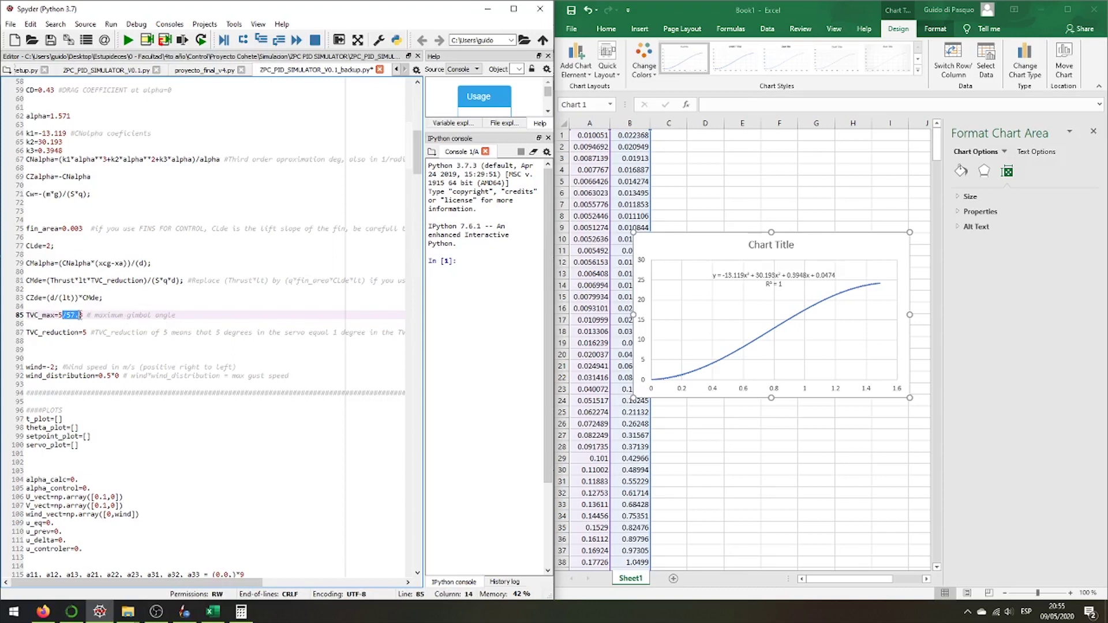
left_click(83, 315)
Delete the '*0' from line 92 so wind_distribution reads 0.5
left_click(86, 334)
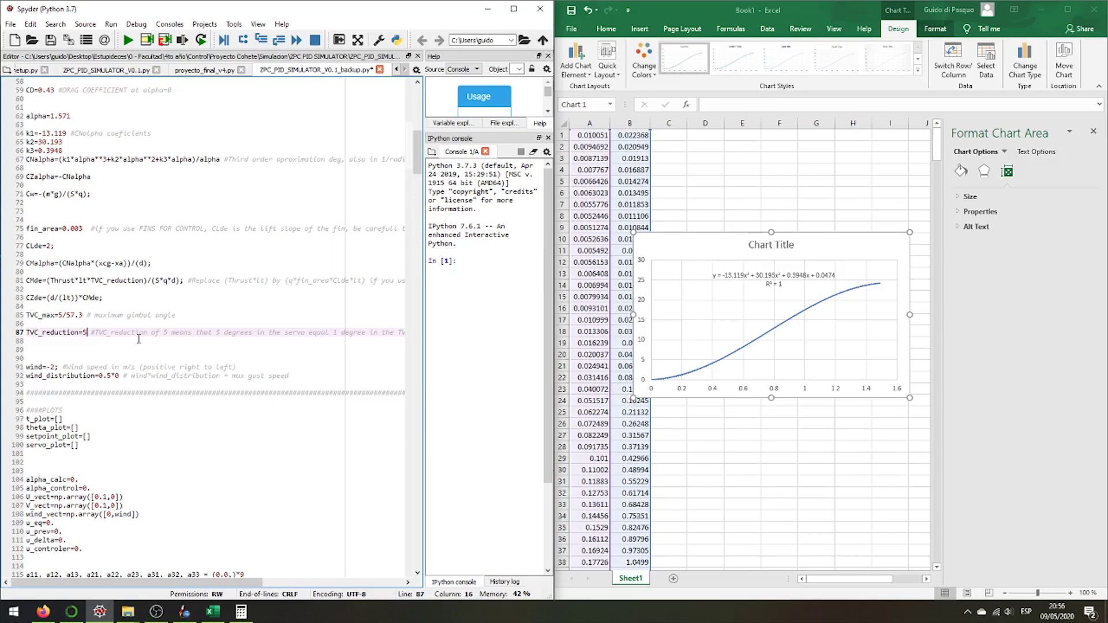
scroll(137, 338, "right", 1)
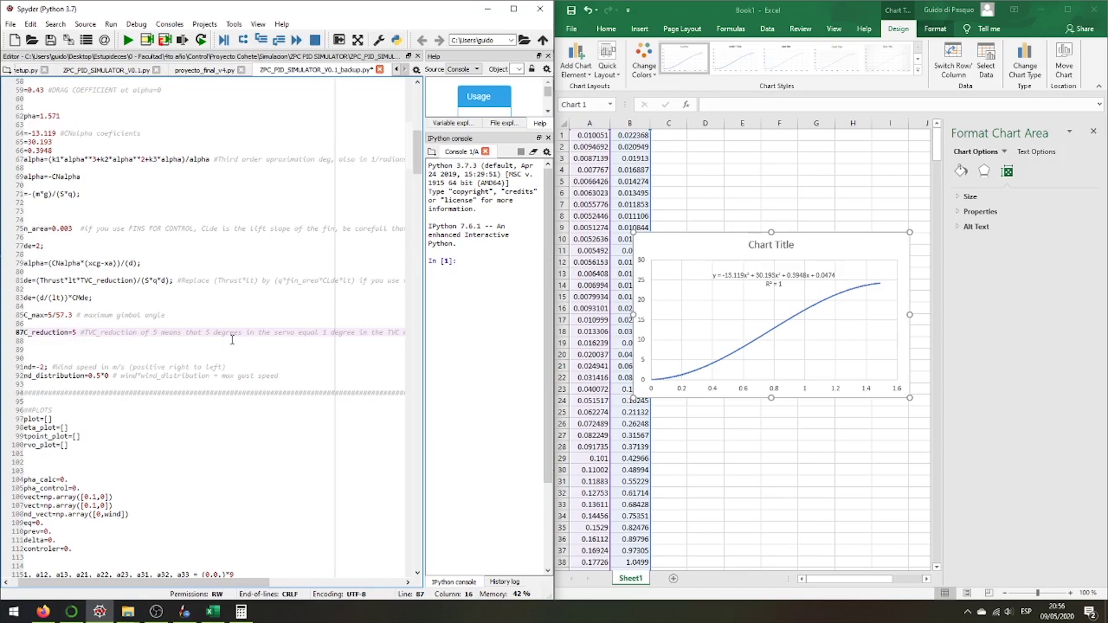
scroll(200, 405, "left", 1)
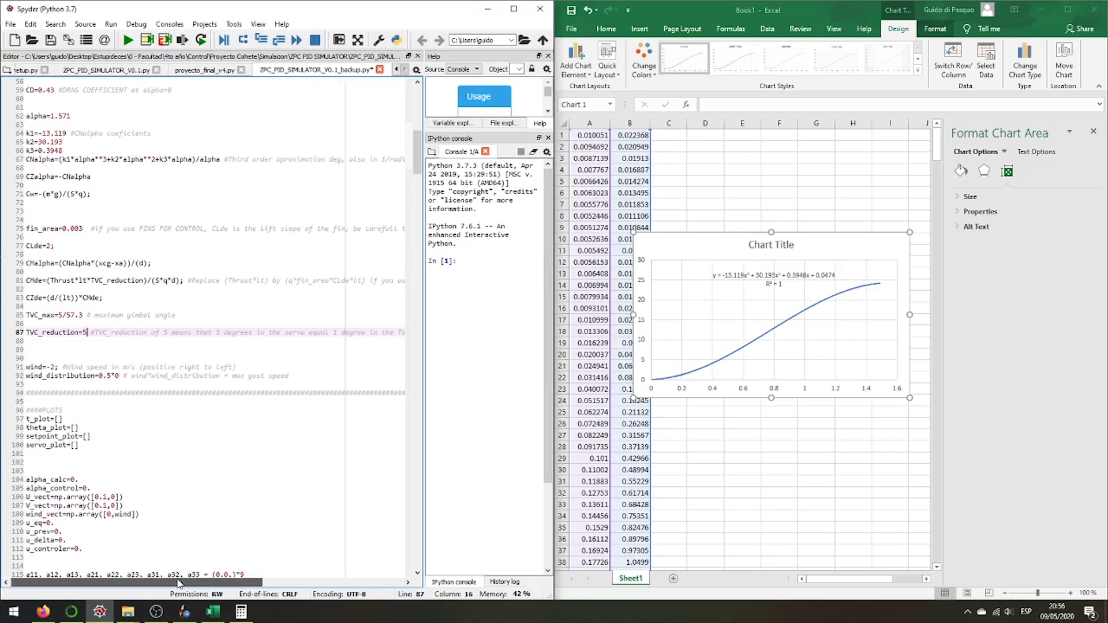
scroll(141, 347, "down", 1)
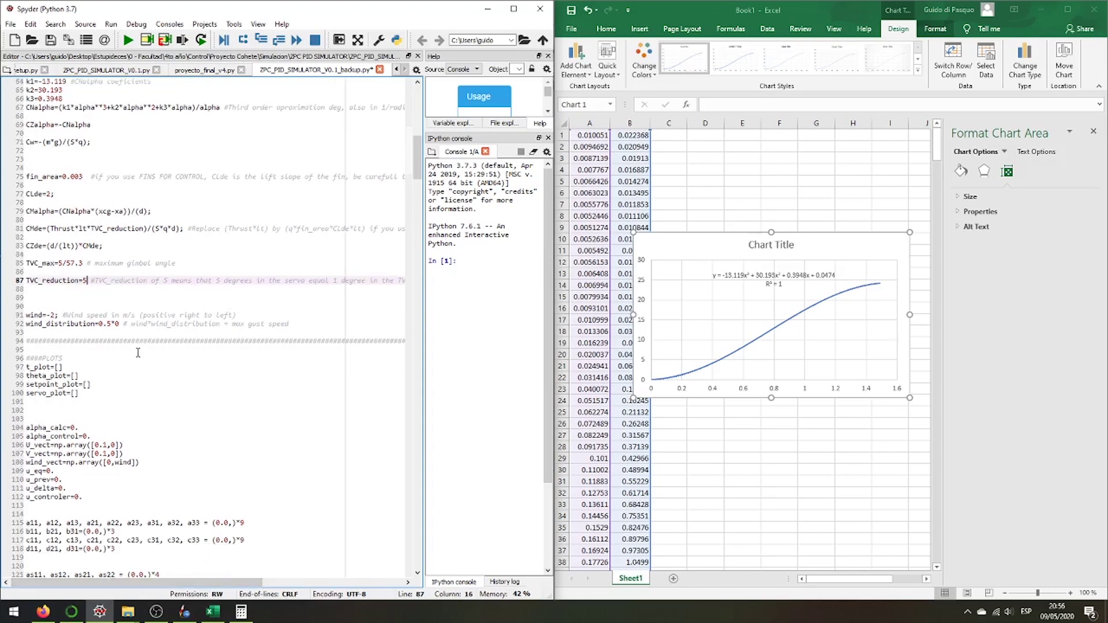
left_click(52, 317)
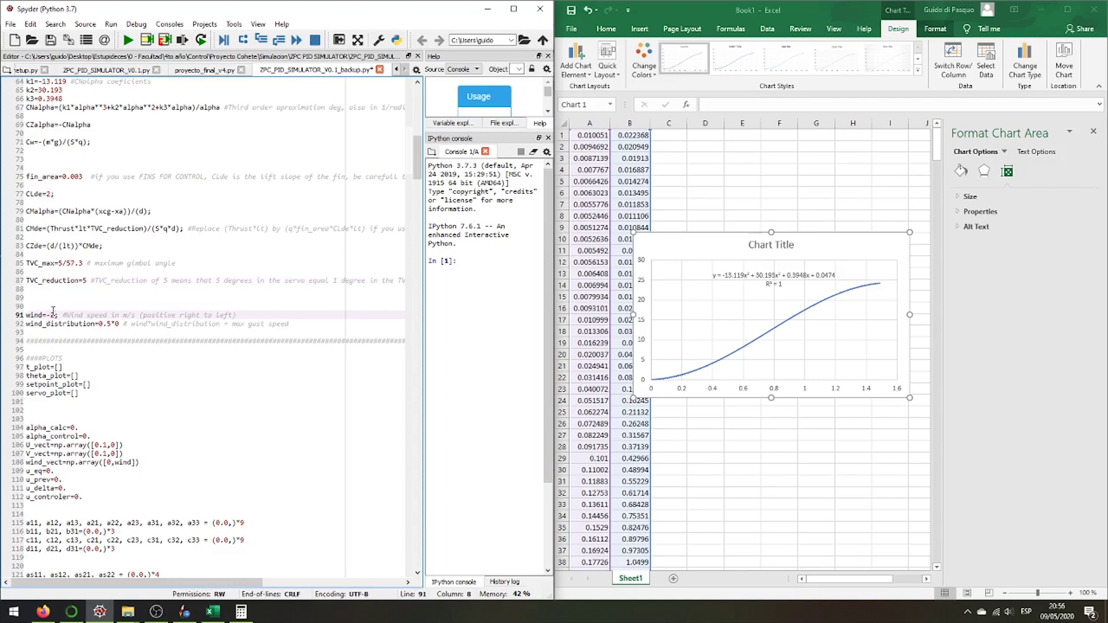
left_click(116, 322)
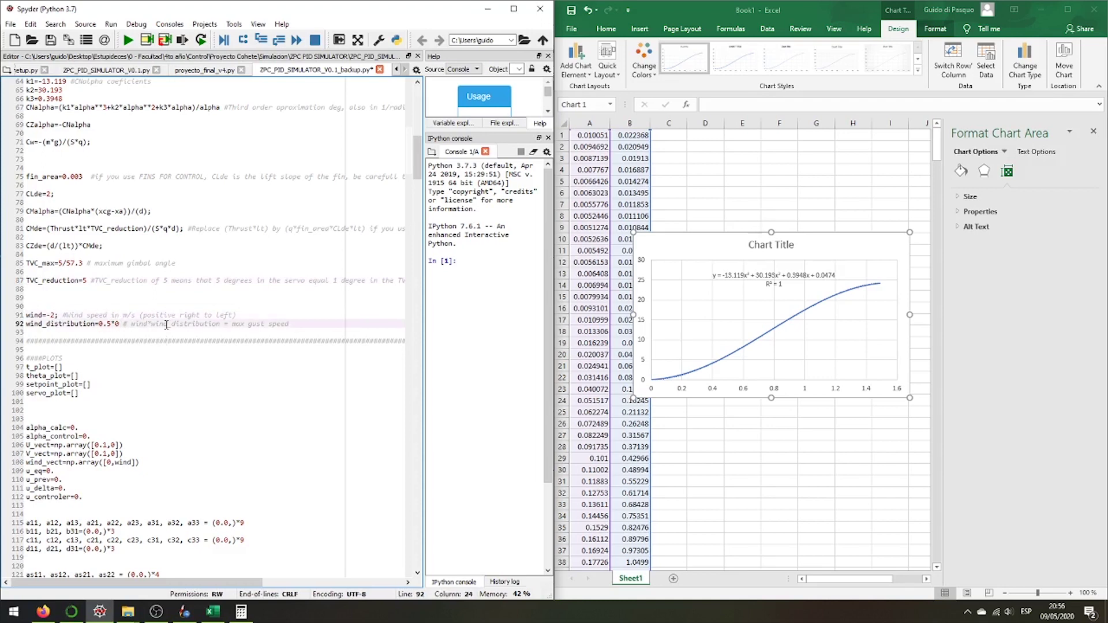
key("BackSpace")
key("BackSpace")
mouse_move(416, 157)
left_mouse_down()
mouse_move(398, 477)
mouse_move(408, 549)
mouse_move(400, 529)
left_mouse_up()
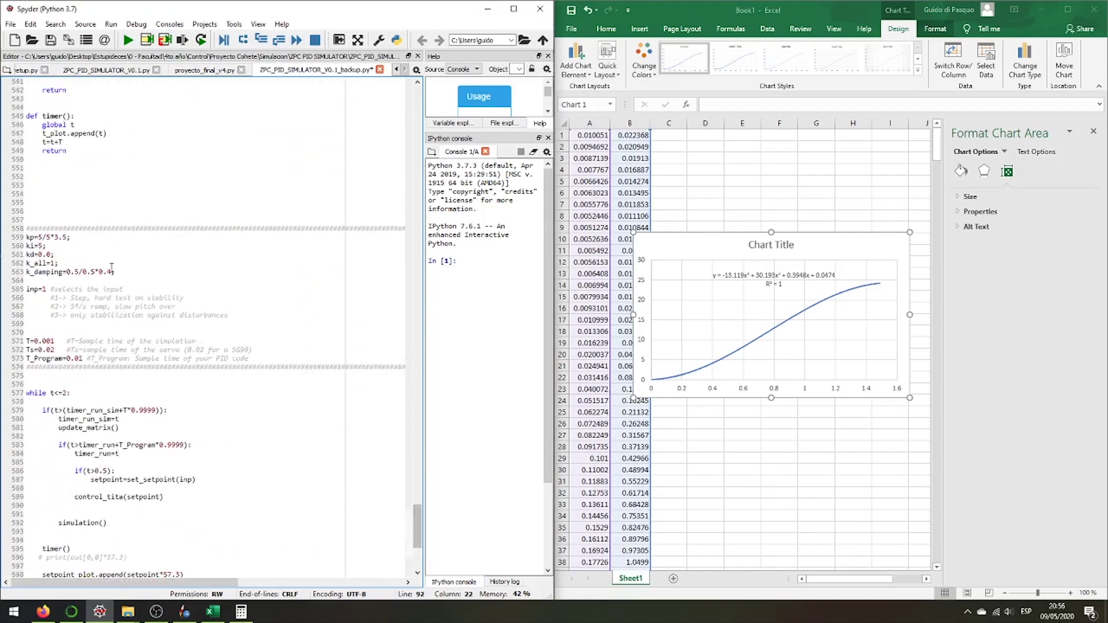
Review the kp gain, servo sample time and PID program sample time lines
left_click(104, 237)
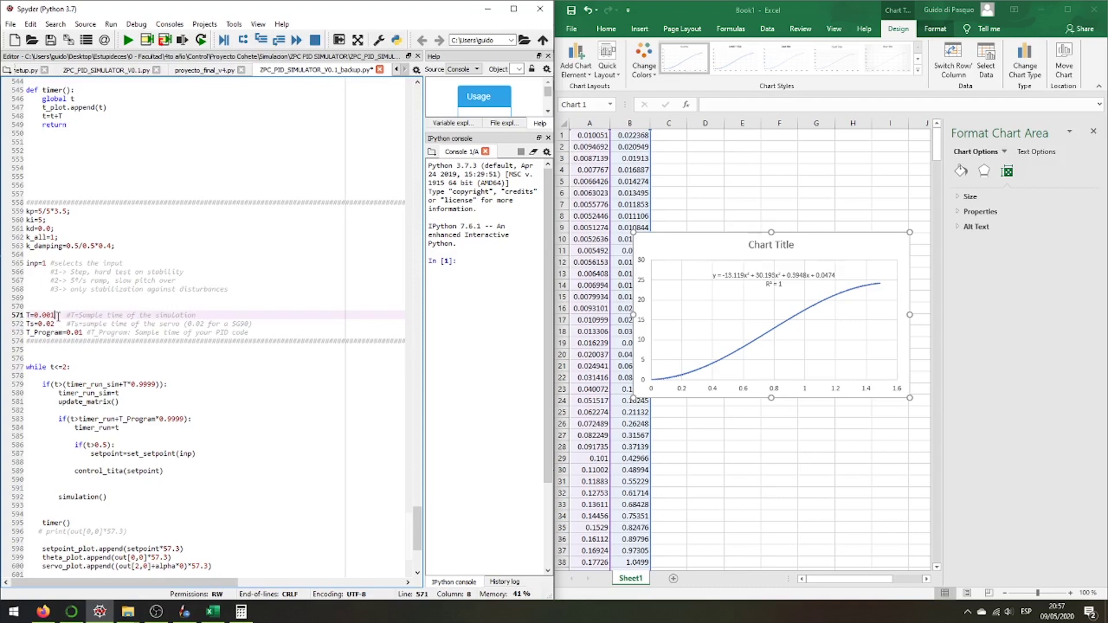
left_click(59, 324)
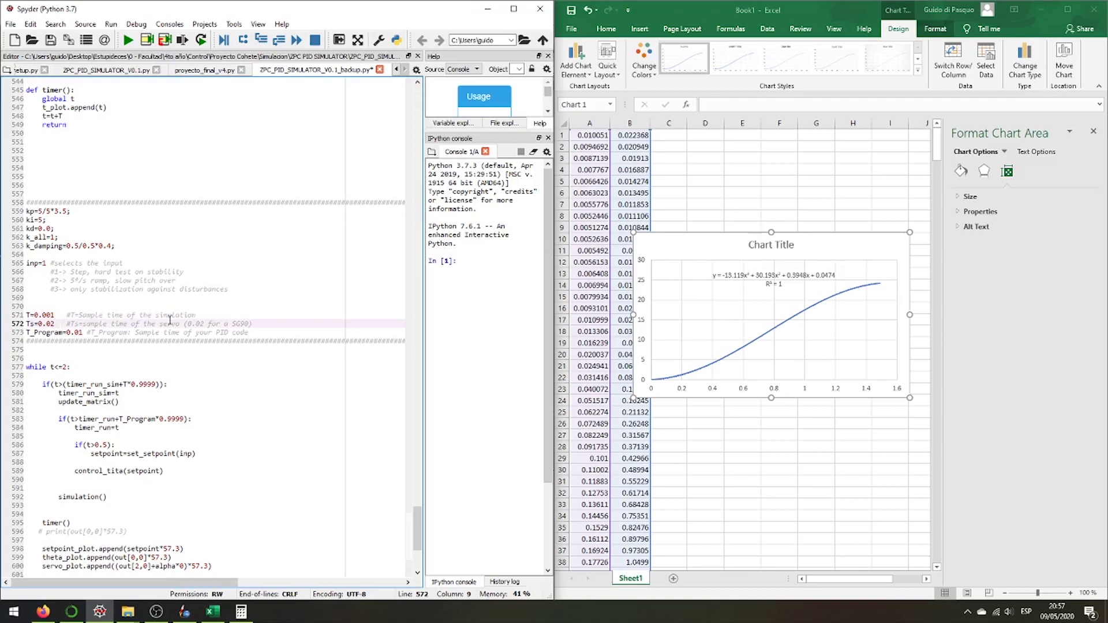
left_click(84, 331)
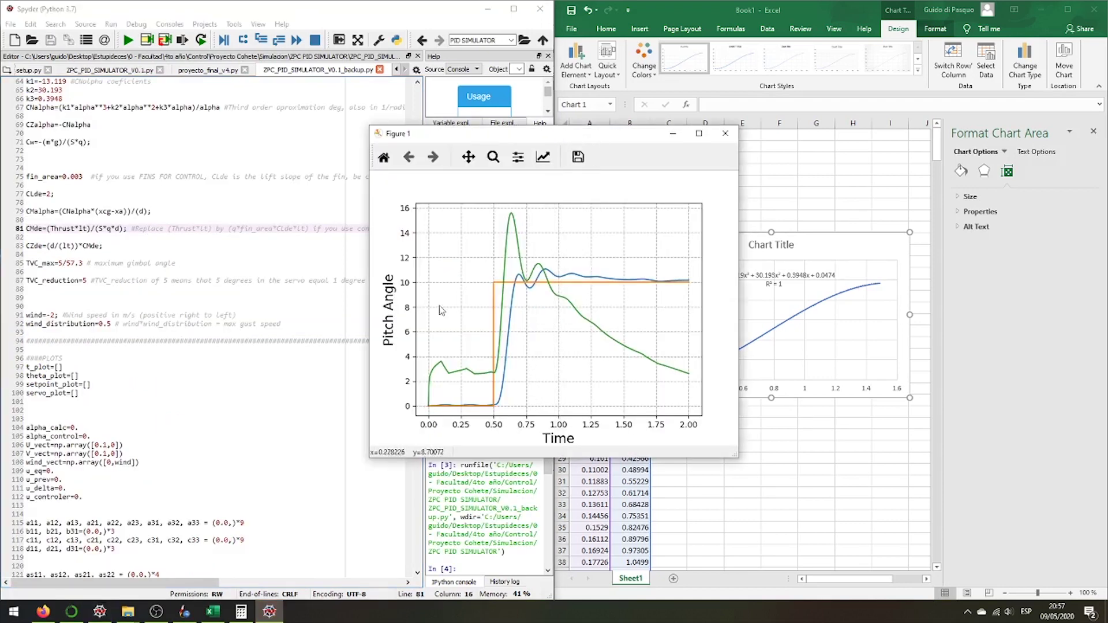
scroll(286, 329, "down", 6)
Replace the kd expression with 0 and rerun the simulator for a new pitch-angle plot
left_click(672, 134)
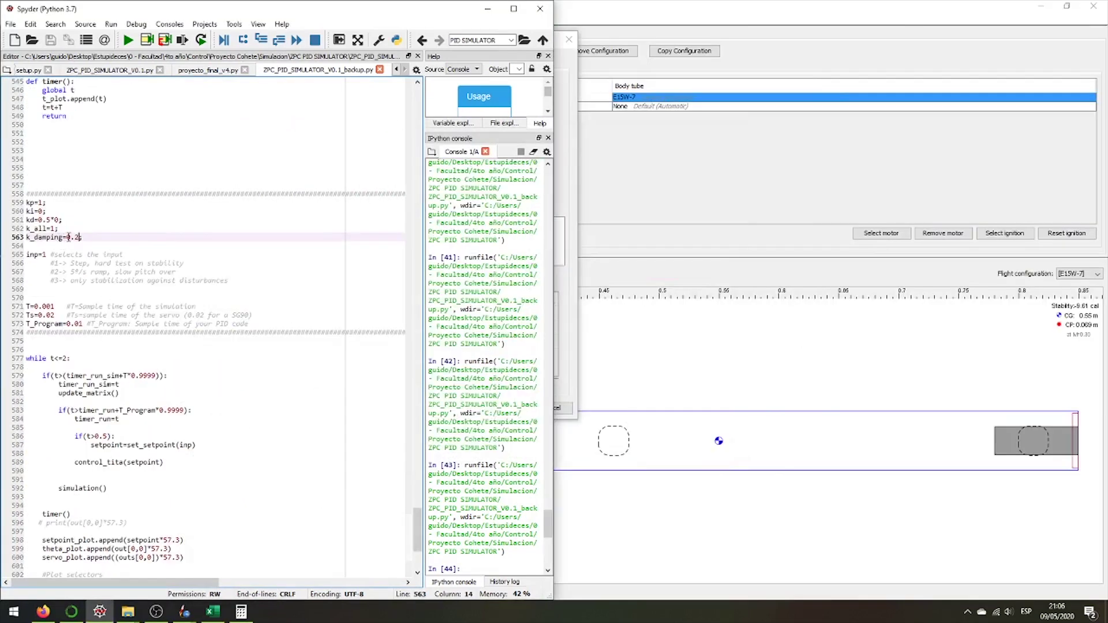
left_click(108, 221)
key("BackSpace")
key("BackSpace")
key("BackSpace")
key("F5")
type("0")
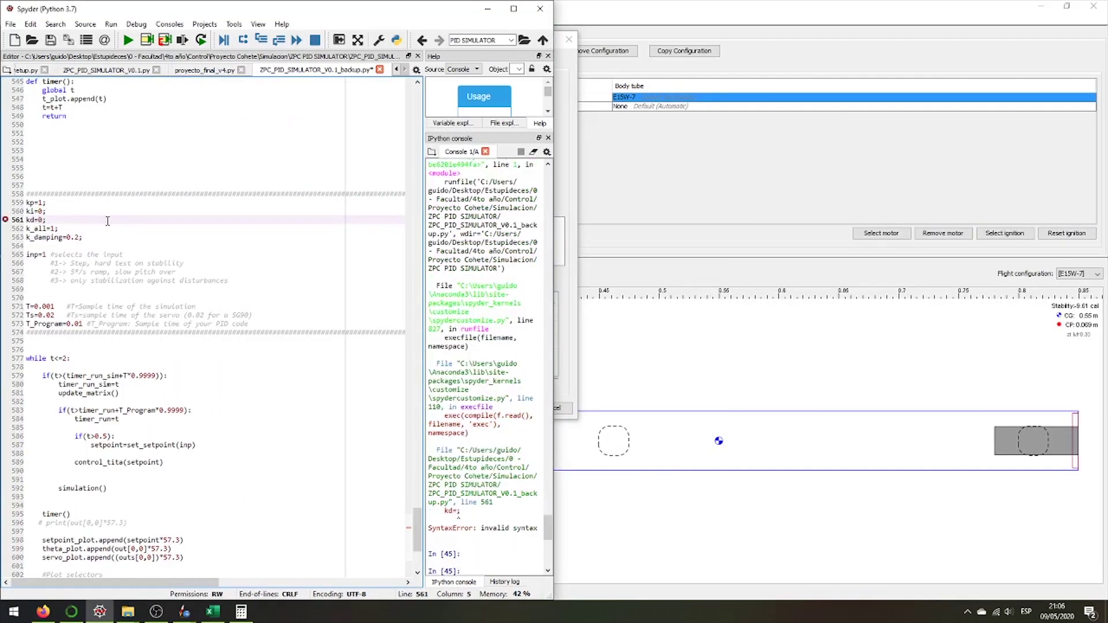
key("F5")
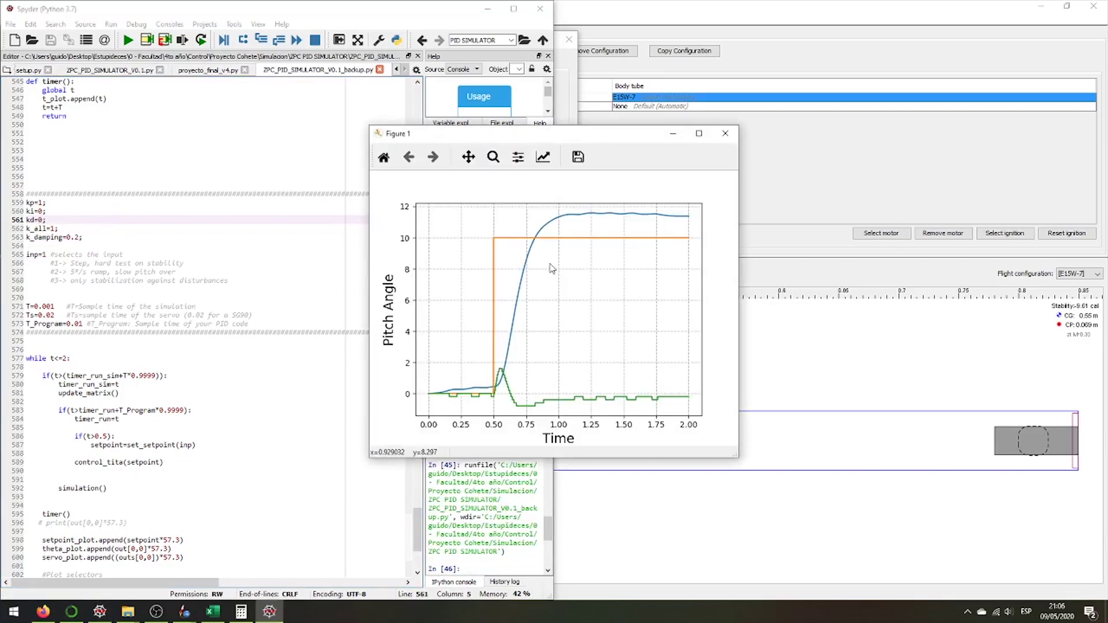